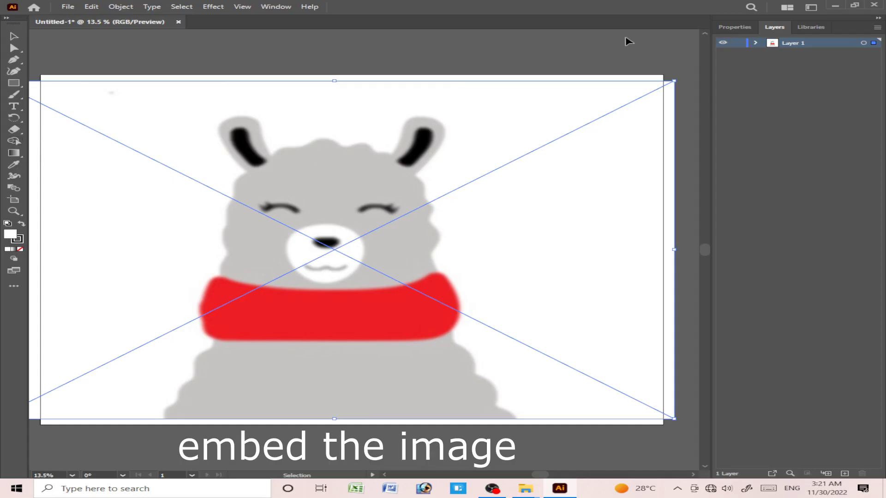
Embed the placed llama reference image using the Properties panel's Embed quick action
click(738, 27)
click(775, 261)
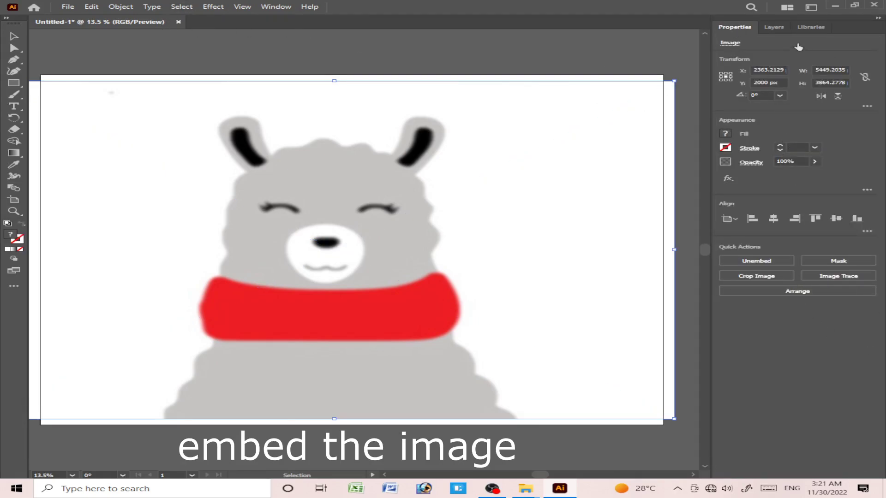
click(781, 29)
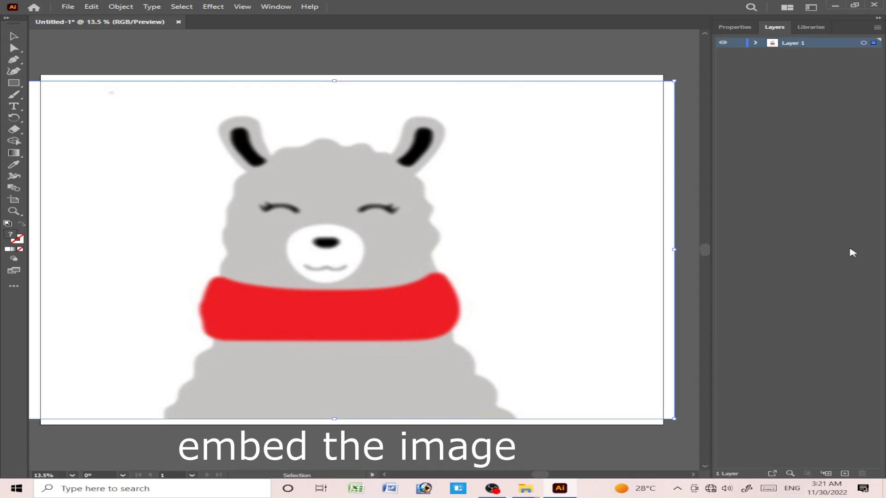
Add Layer 2, move it beneath Layer 1 and make it the active layer
click(844, 473)
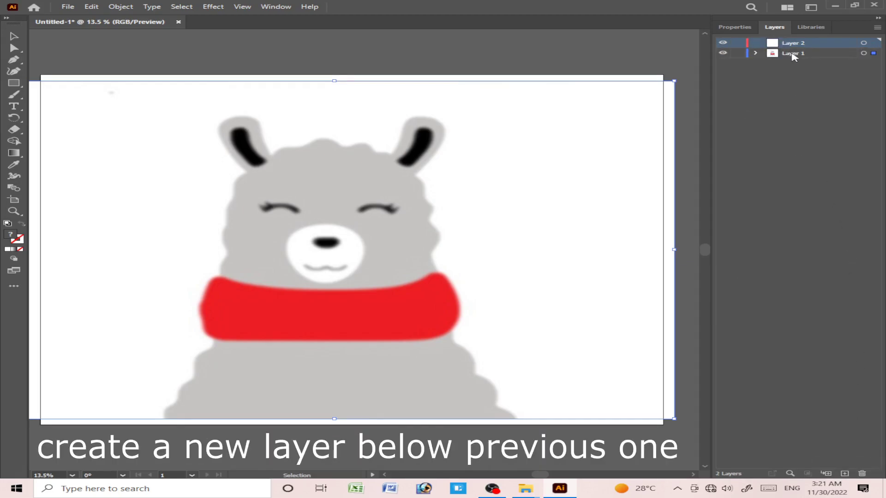
drag(795, 48, 801, 61)
click(798, 54)
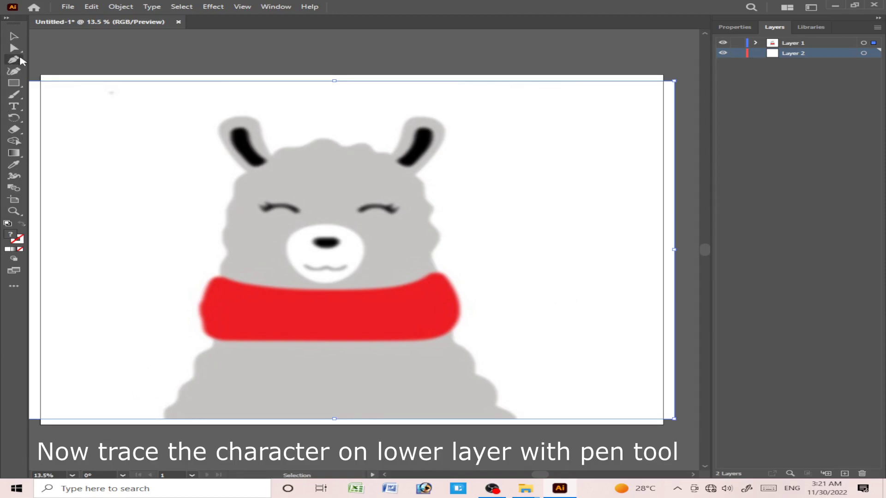
With the Pen tool, trace the llama's left side from the bottom-left corner up the neck to the left ear
click(14, 60)
drag(165, 419, 191, 385)
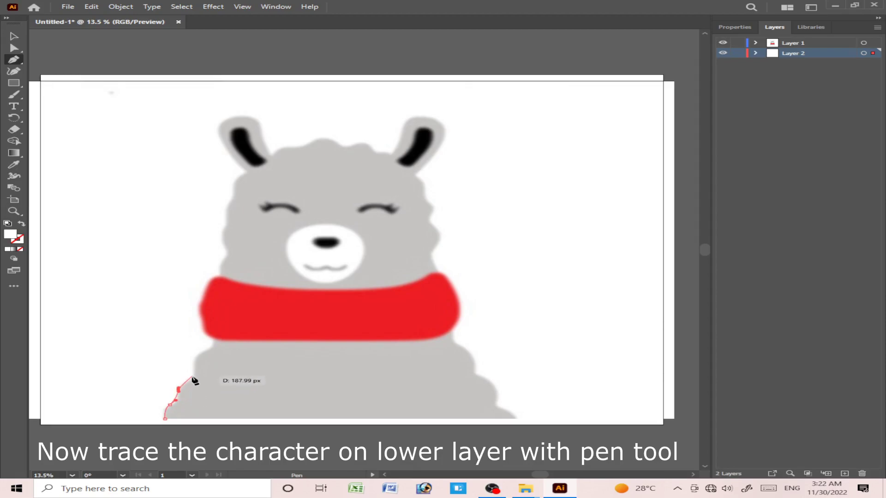
drag(189, 380, 203, 361)
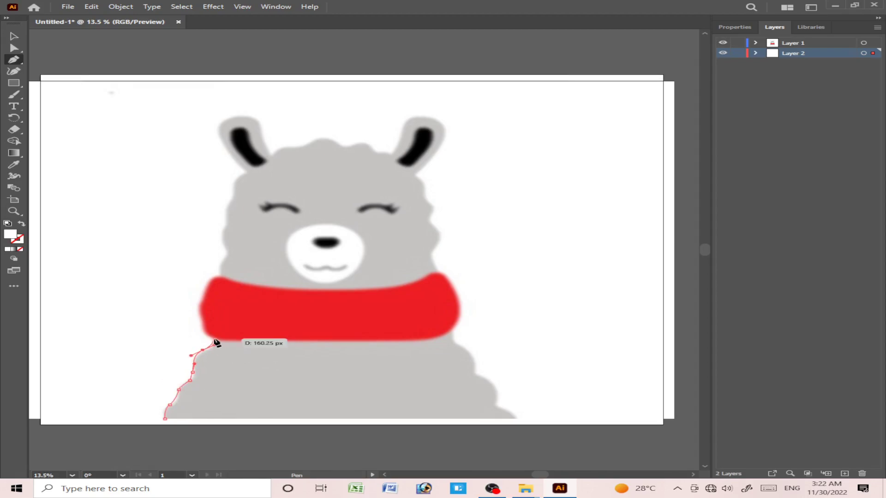
click(213, 339)
mouse_move(203, 300)
mouse_down()
mouse_move(218, 285)
mouse_move(223, 243)
mouse_move(238, 216)
mouse_move(232, 201)
mouse_move(249, 168)
mouse_up()
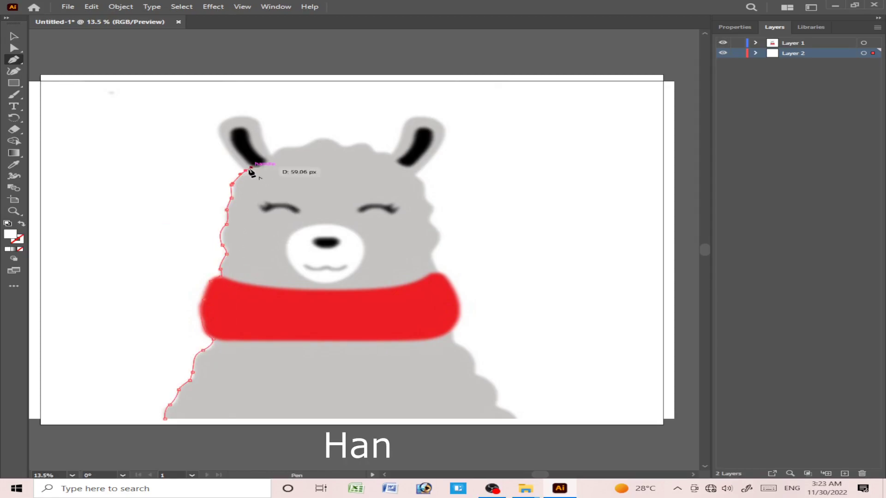
mouse_move(218, 133)
mouse_down()
mouse_move(217, 123)
mouse_move(265, 143)
mouse_move(257, 168)
mouse_move(326, 138)
mouse_move(347, 152)
mouse_move(394, 154)
mouse_move(387, 153)
mouse_move(404, 132)
mouse_move(436, 160)
mouse_move(425, 199)
mouse_move(445, 229)
mouse_up()
click(269, 155)
Continue the outline across the head, around the right ear and down the right cheek
click(357, 144)
click(436, 152)
click(415, 174)
click(432, 207)
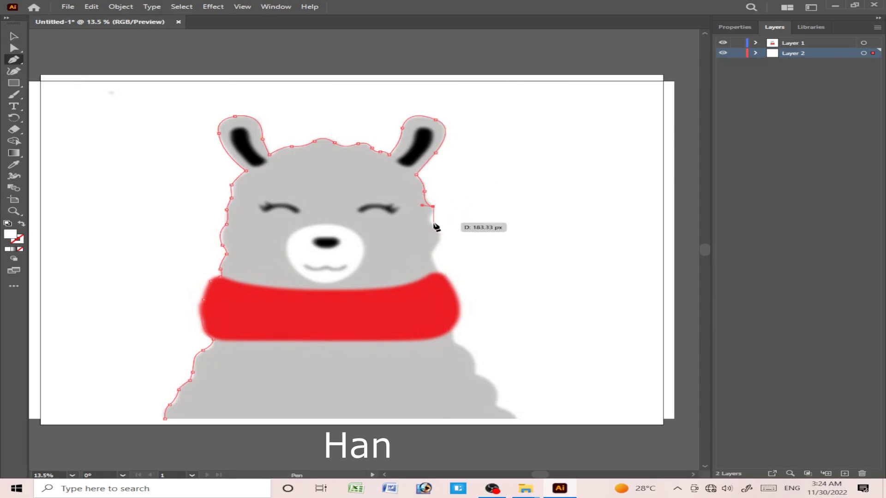
click(439, 242)
click(435, 263)
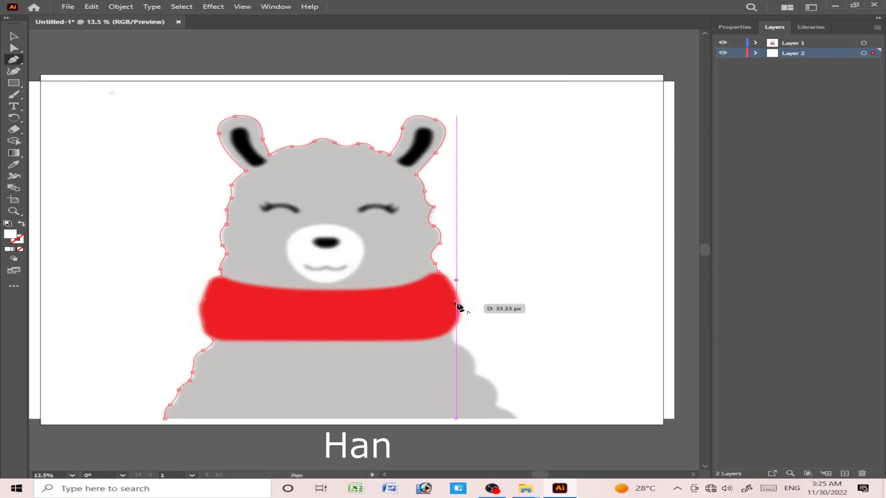
Trace the right side down to the bottom-right corner and close the path on its starting anchor
mouse_move(457, 339)
mouse_down()
mouse_move(449, 340)
mouse_move(476, 354)
mouse_up()
click(472, 363)
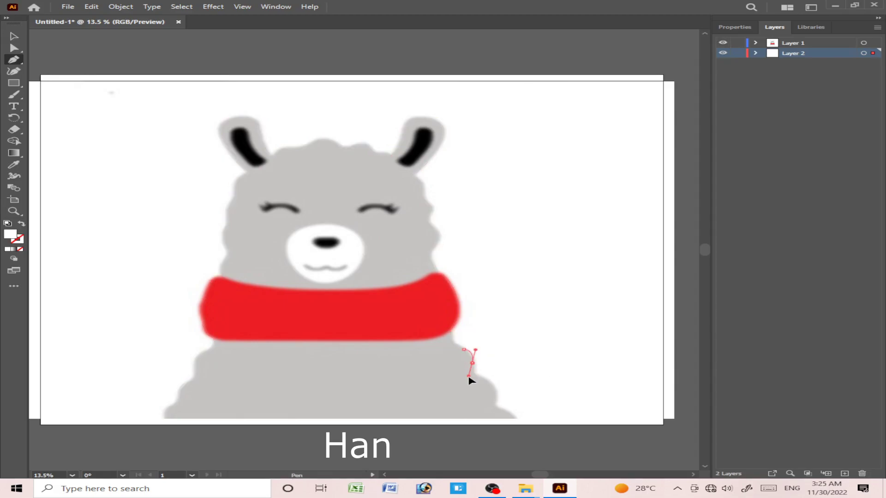
drag(492, 383, 533, 420)
click(490, 406)
click(514, 418)
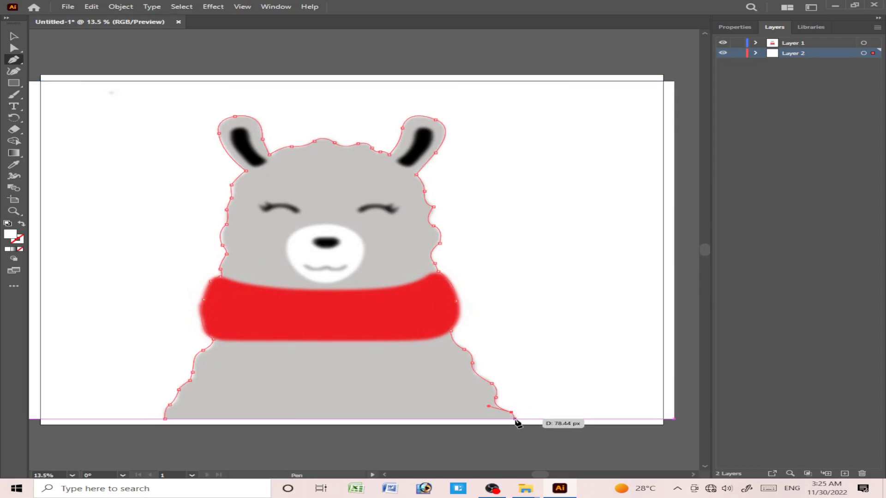
click(165, 418)
click(796, 44)
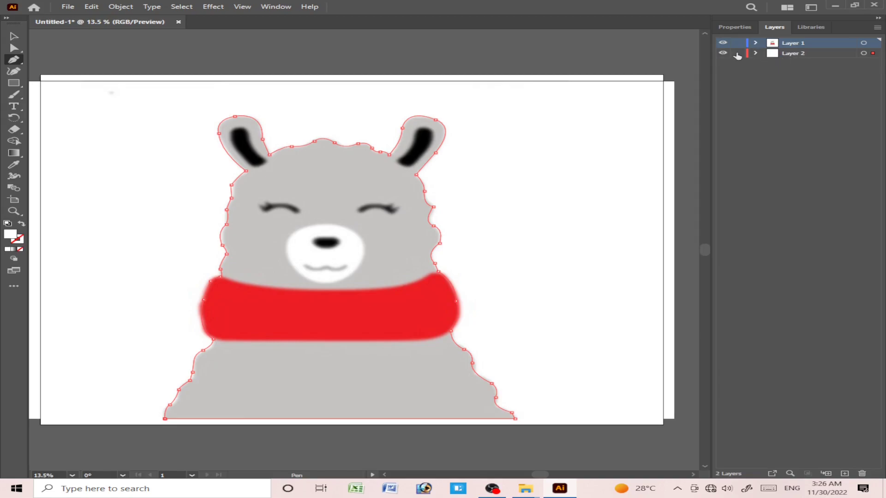
Hide the reference image layer and select the traced llama outline on Layer 2
click(722, 43)
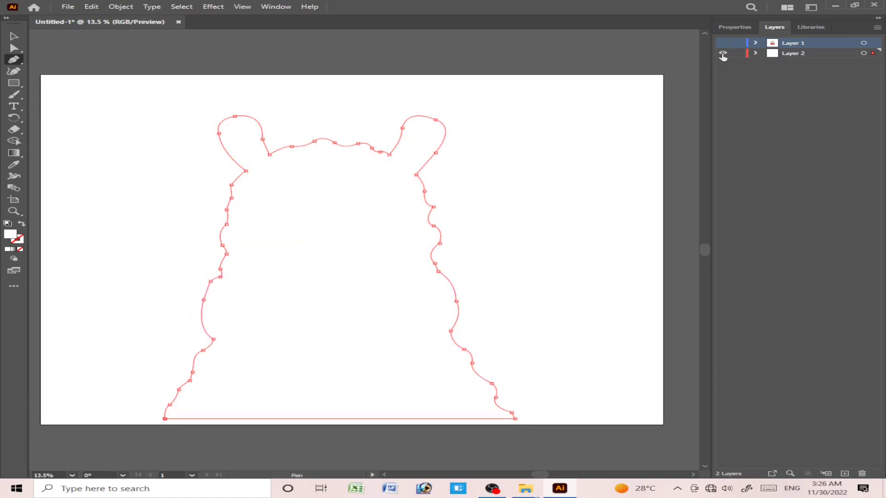
click(168, 419)
click(19, 37)
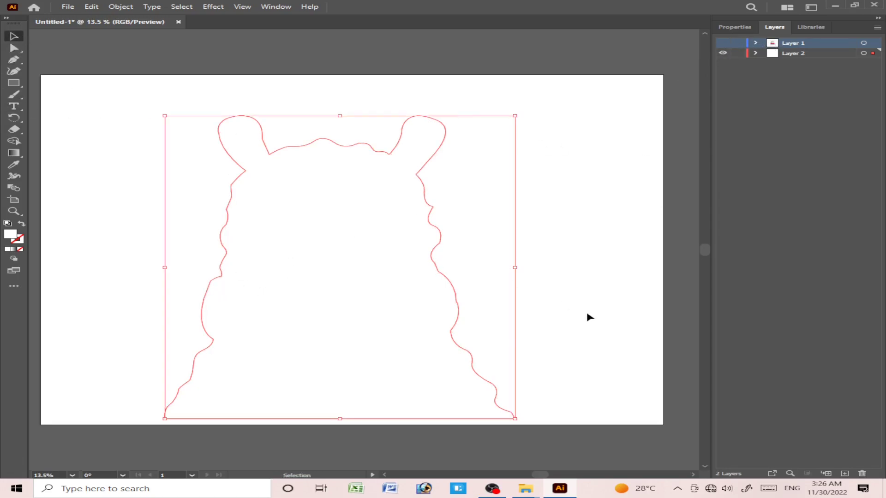
click(809, 54)
Set the outline's stroke colour to near-black #020000 in the Color Picker
click(8, 249)
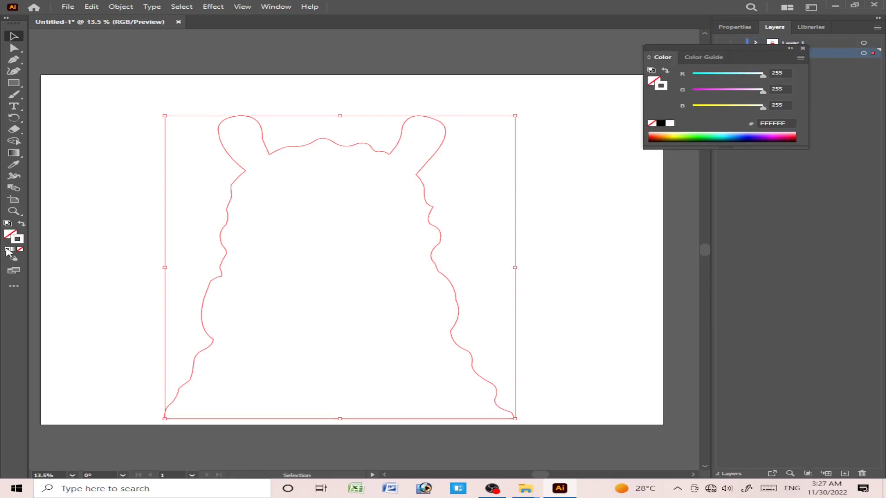
double_click(22, 238)
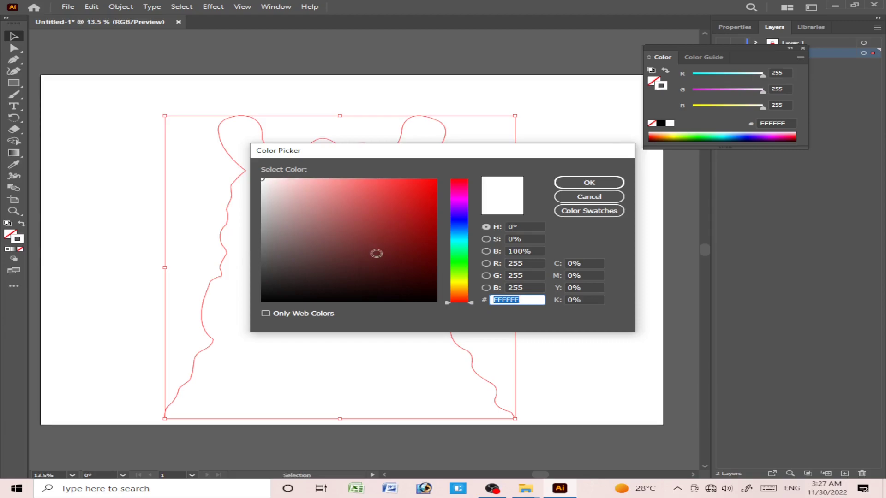
click(430, 300)
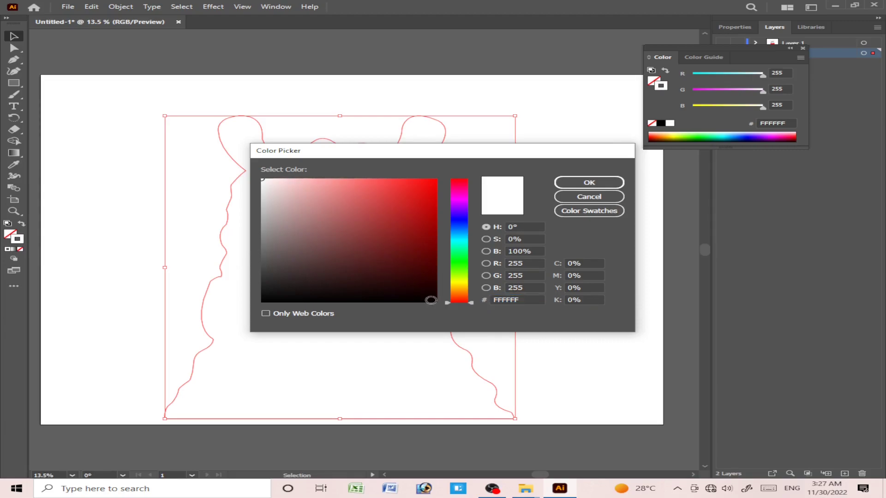
click(428, 301)
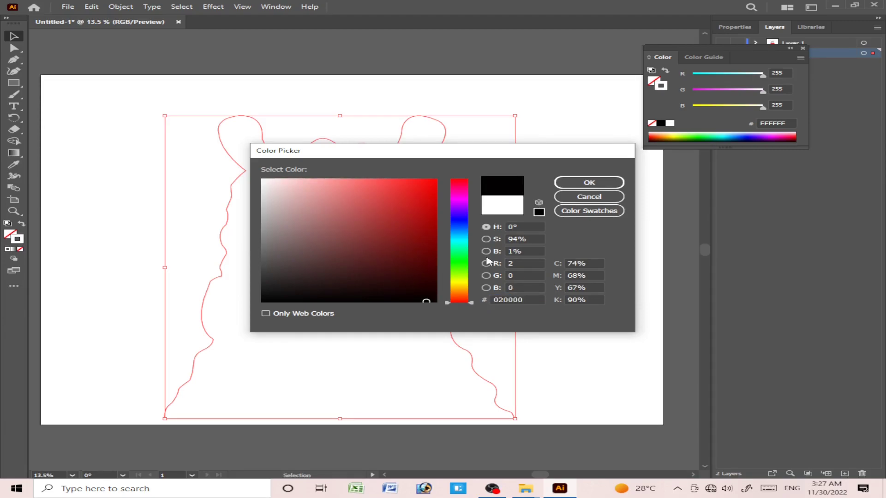
click(592, 184)
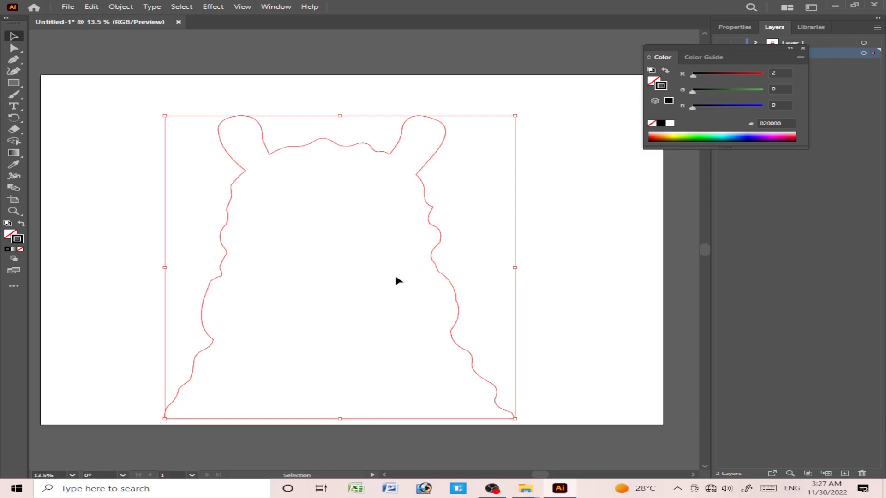
click(628, 274)
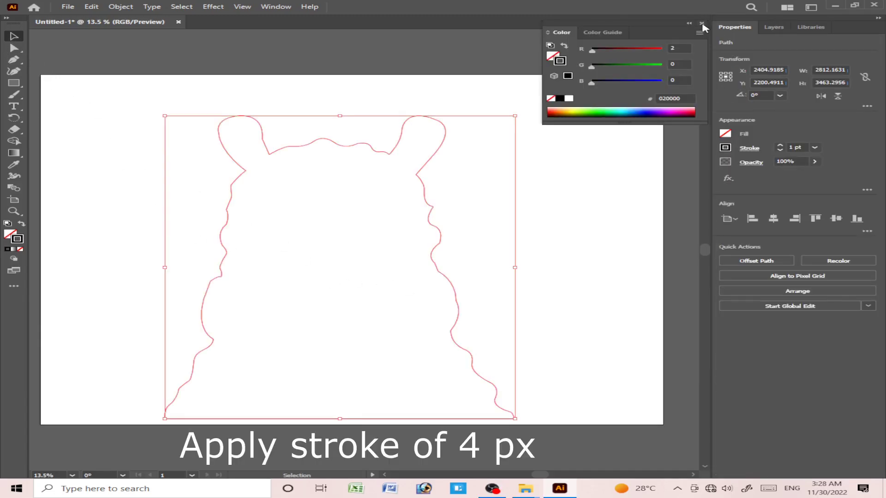
Set the llama outline's stroke weight to 4 pt in the Properties panel
click(702, 24)
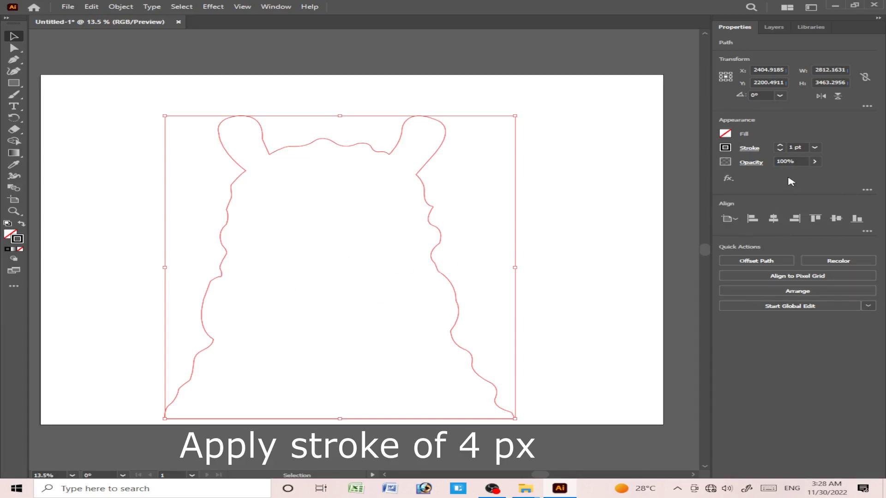
click(814, 147)
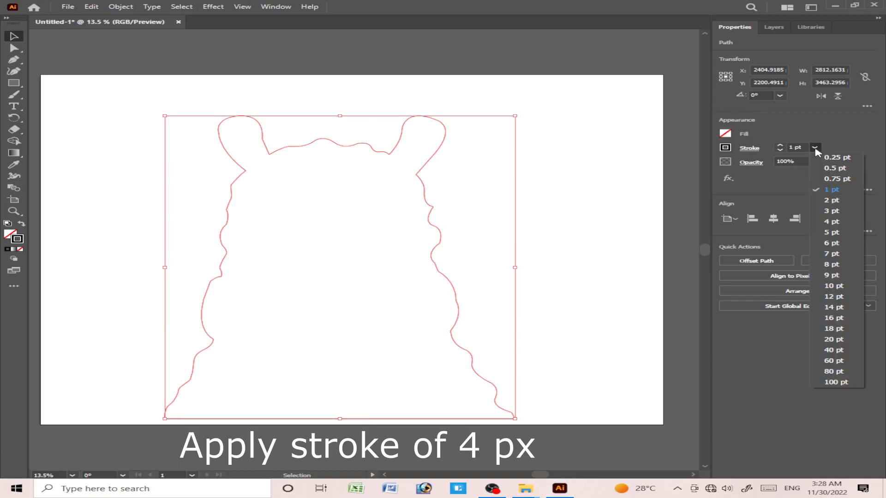
click(828, 228)
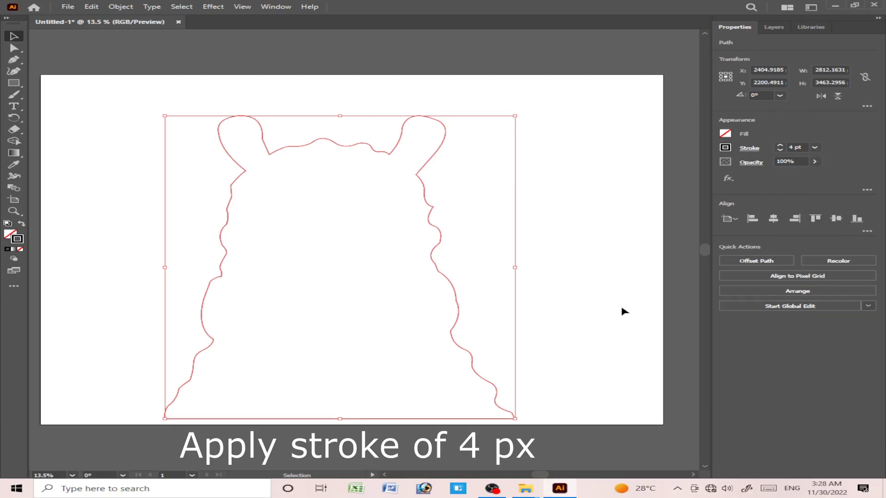
click(574, 277)
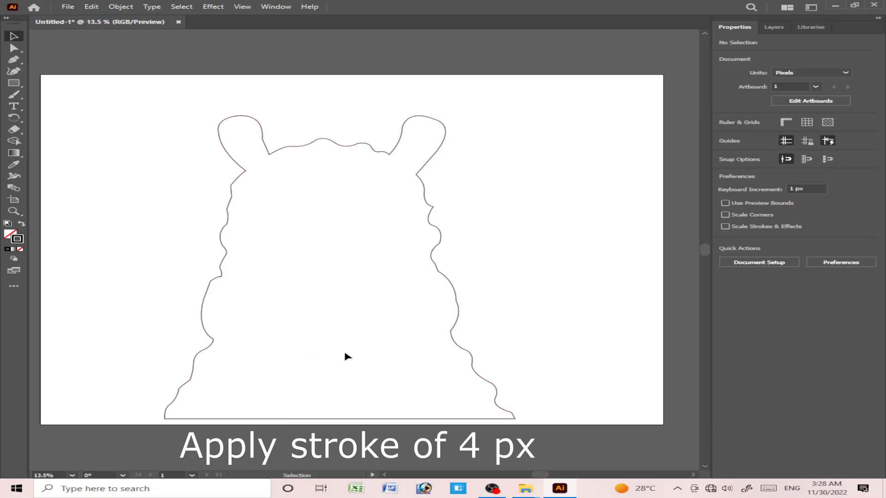
click(774, 27)
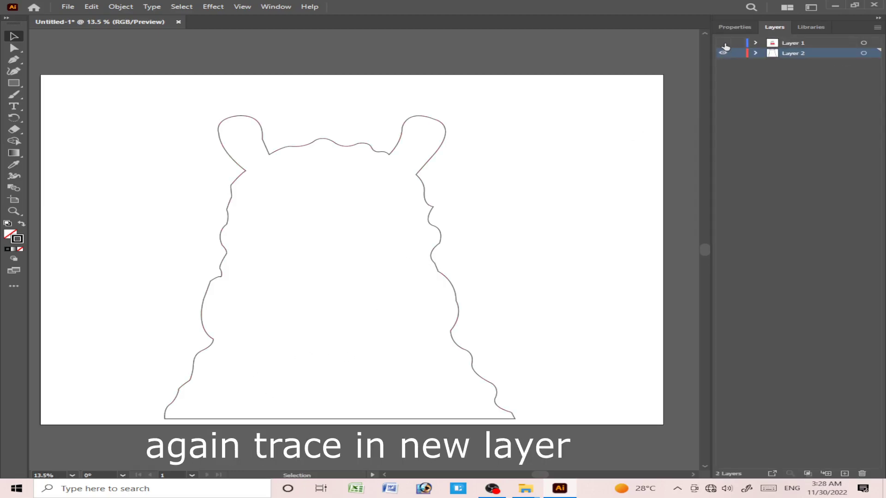
On a new Layer 3, trace the left inner ear as a closed Pen shape
click(723, 43)
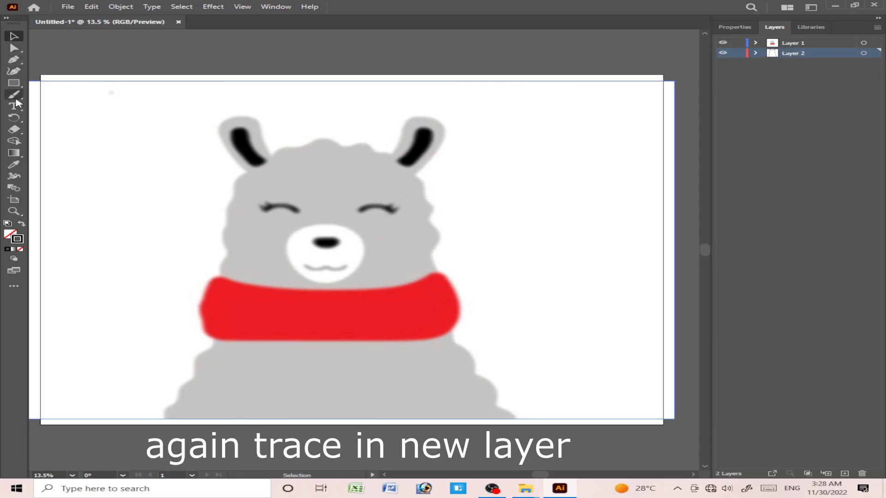
click(13, 60)
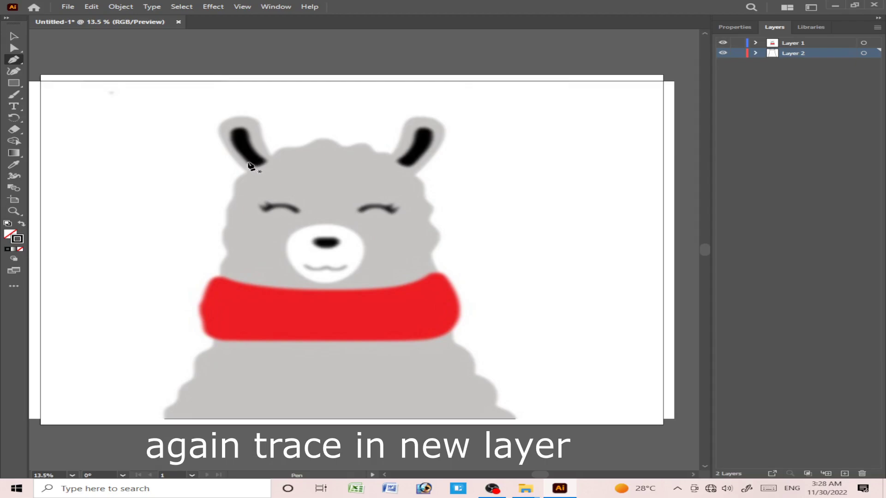
click(844, 474)
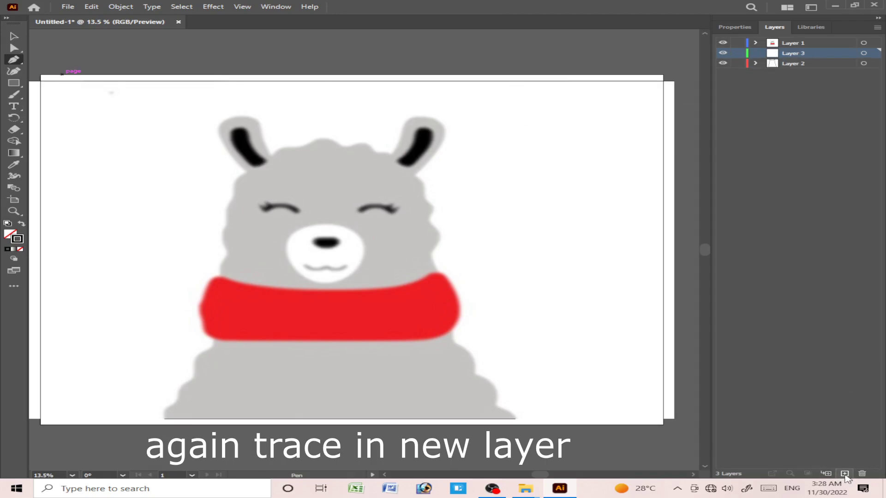
click(249, 164)
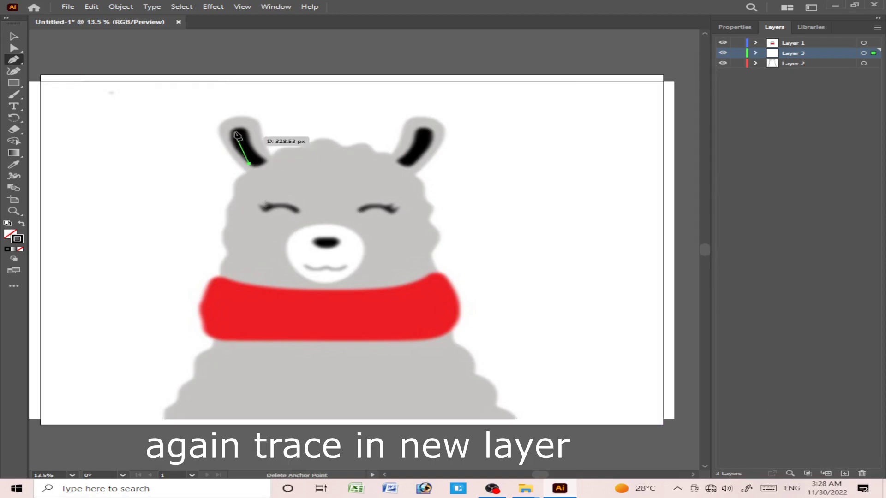
click(231, 137)
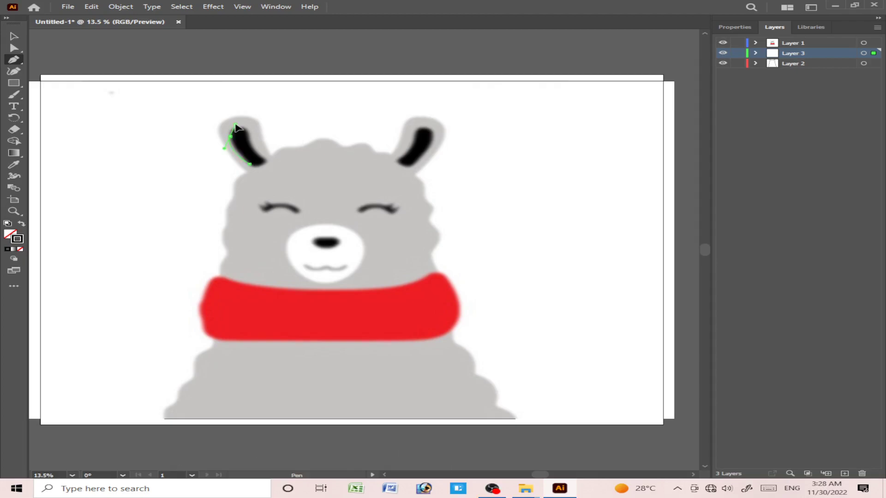
click(239, 120)
click(245, 136)
click(250, 151)
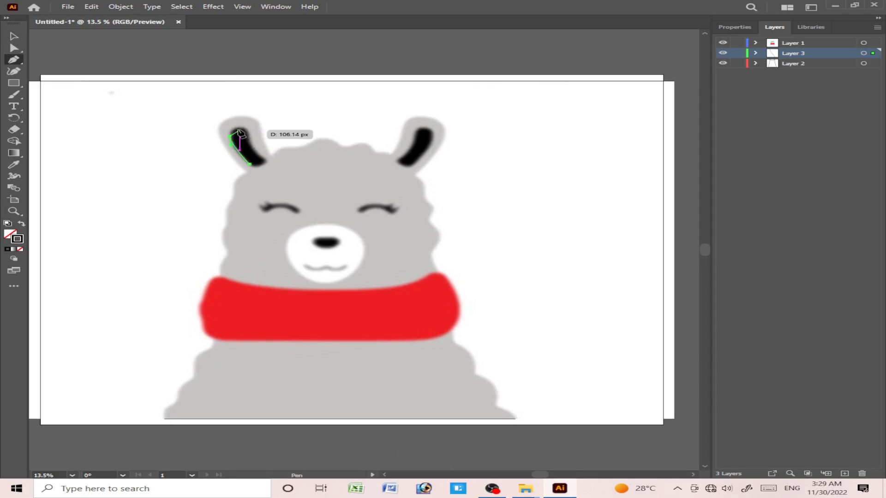
click(247, 131)
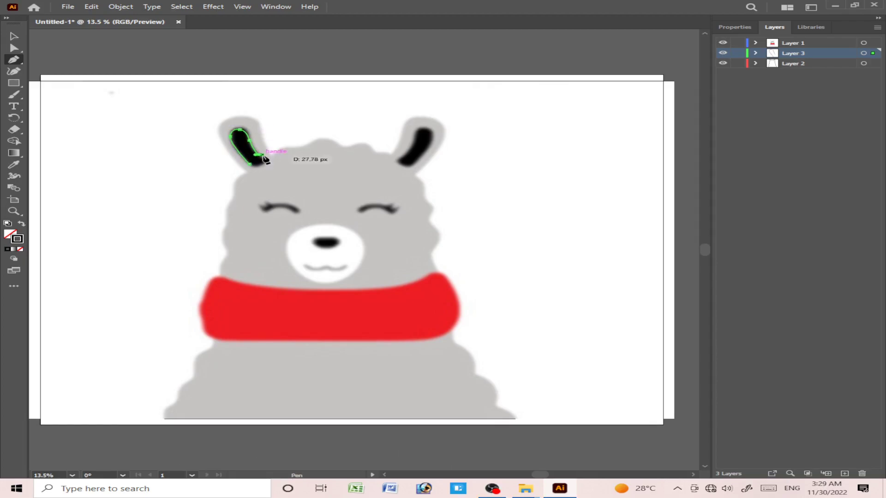
click(261, 156)
click(262, 164)
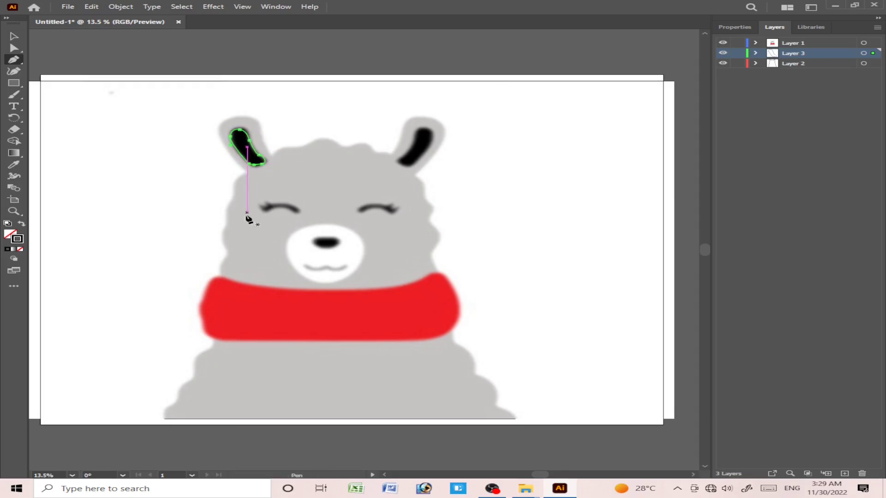
Trace the right inner ear as a closed shape, checking it with Outline preview and the reference hidden
key(ctrl+y)
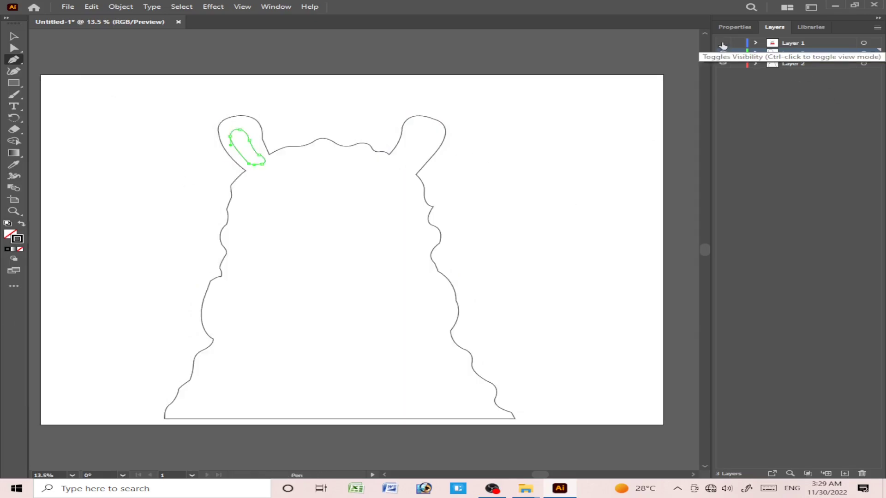
key(ctrl+y)
click(408, 152)
click(415, 136)
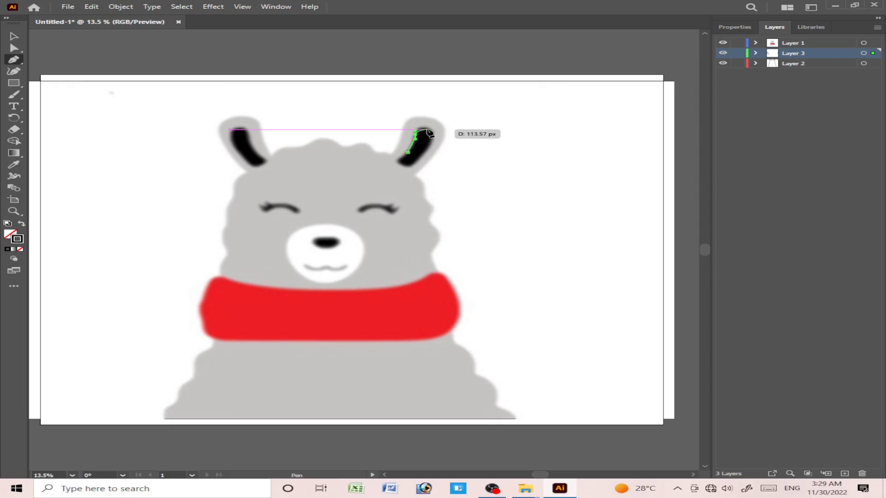
click(418, 129)
click(426, 129)
click(427, 147)
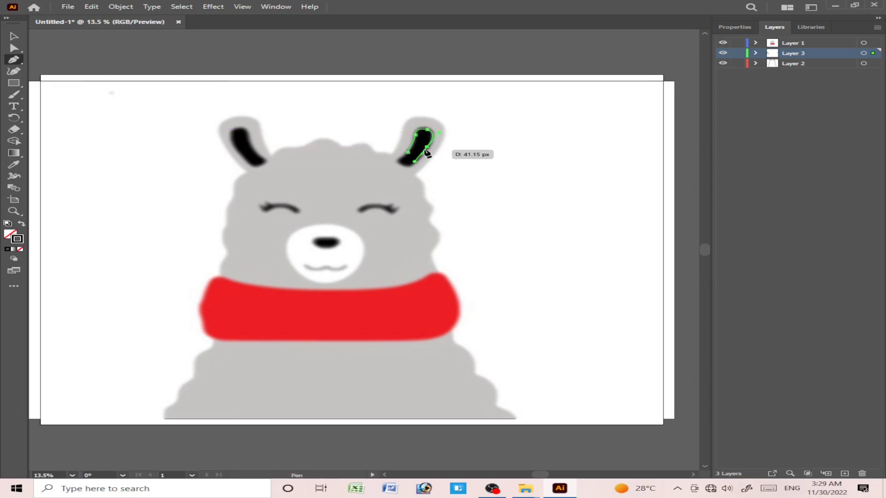
click(416, 161)
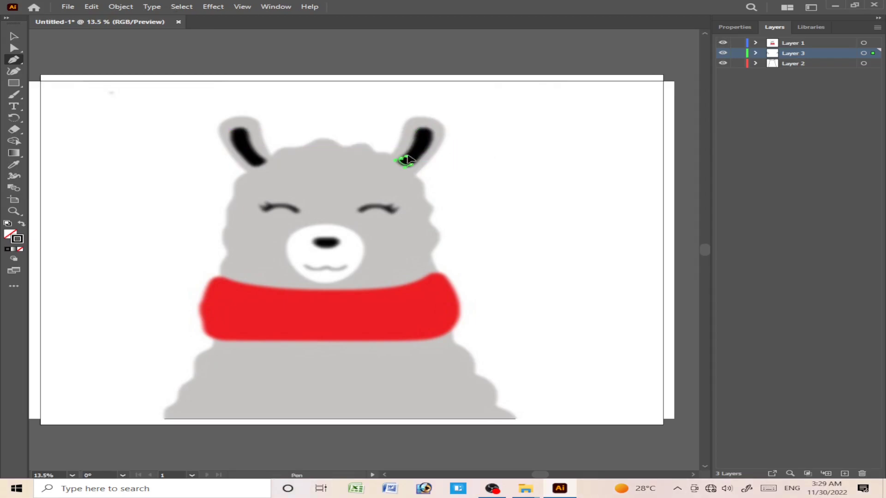
click(401, 162)
click(408, 152)
click(723, 43)
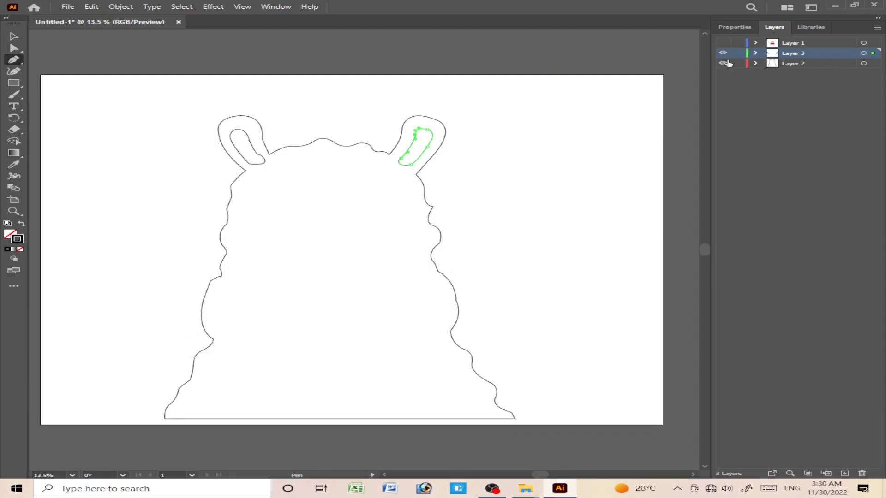
click(723, 42)
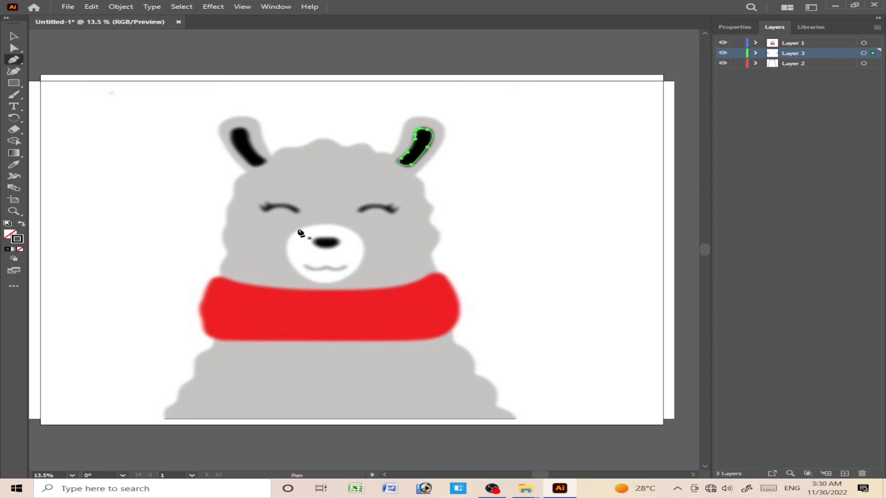
Start the muzzle outline with curved anchors around its right side, bottom and lower left
click(302, 227)
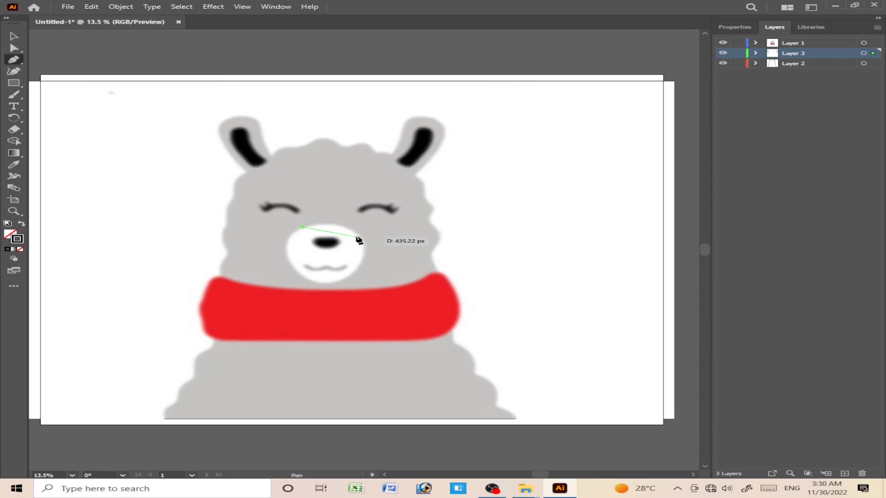
drag(358, 236, 370, 250)
drag(347, 277, 328, 305)
mouse_move(294, 268)
mouse_down()
mouse_move(282, 240)
mouse_move(272, 239)
mouse_move(345, 215)
mouse_up()
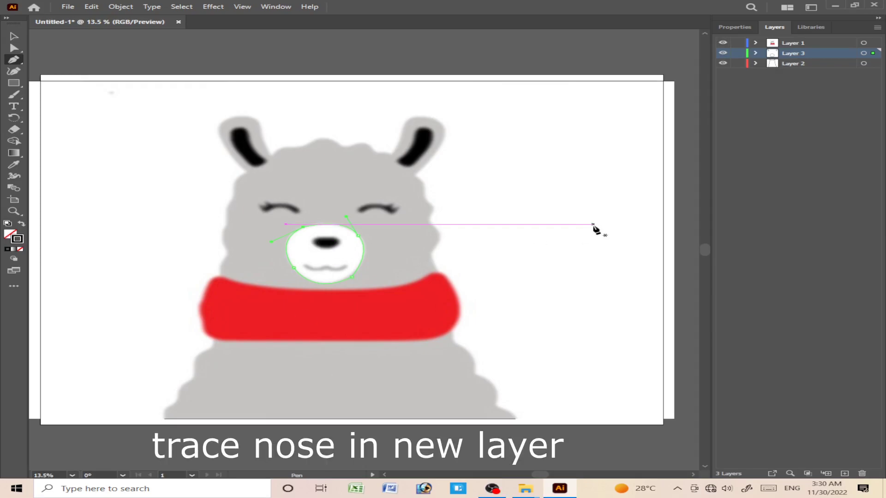
On a new Layer 4, trace the llama's nose as a closed curved shape
click(844, 473)
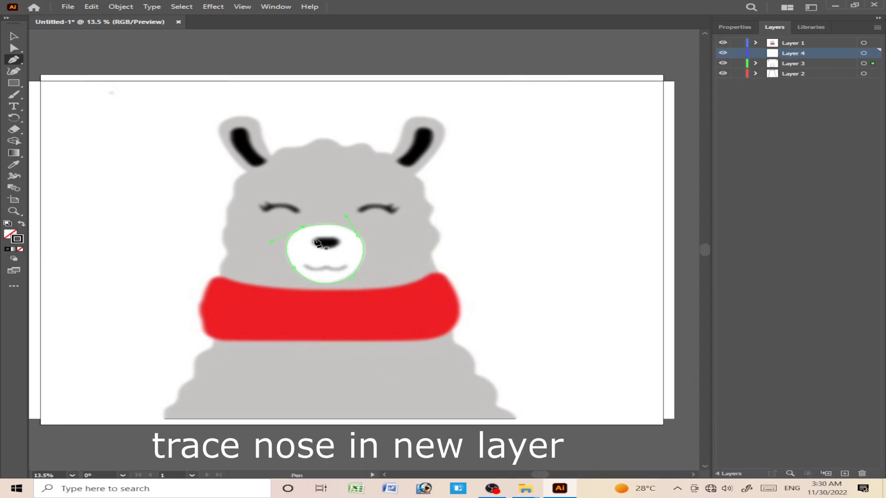
drag(314, 239, 331, 244)
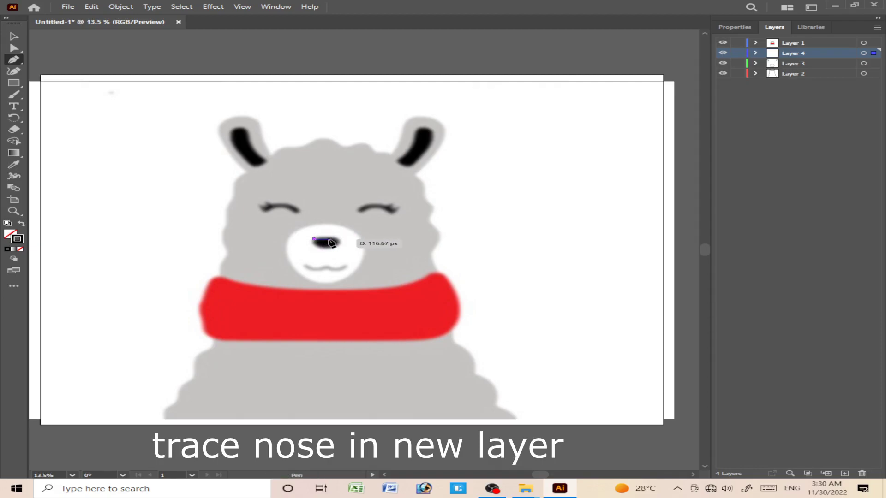
drag(315, 239, 318, 244)
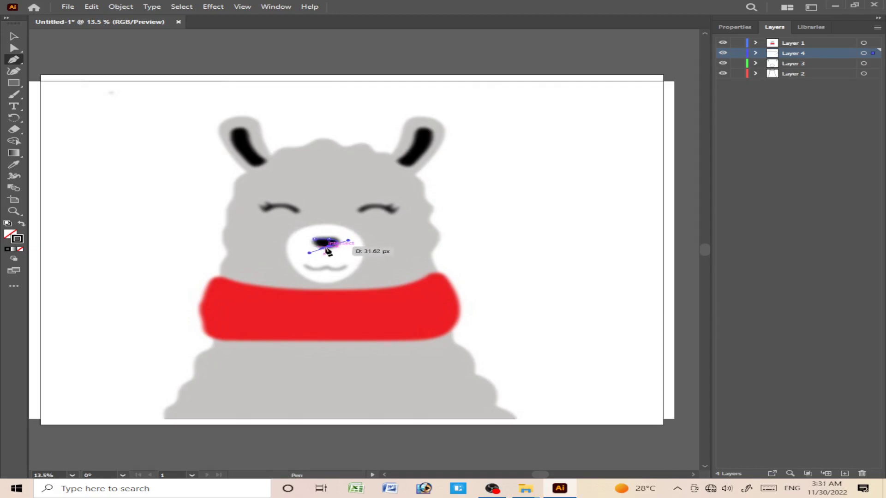
click(14, 38)
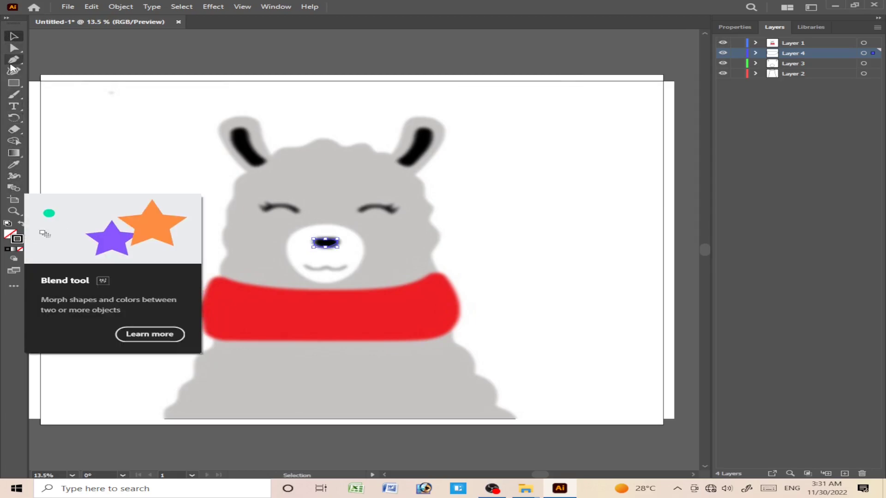
Trace the mouth as an open curved path across the muzzle and end it with Escape
click(14, 59)
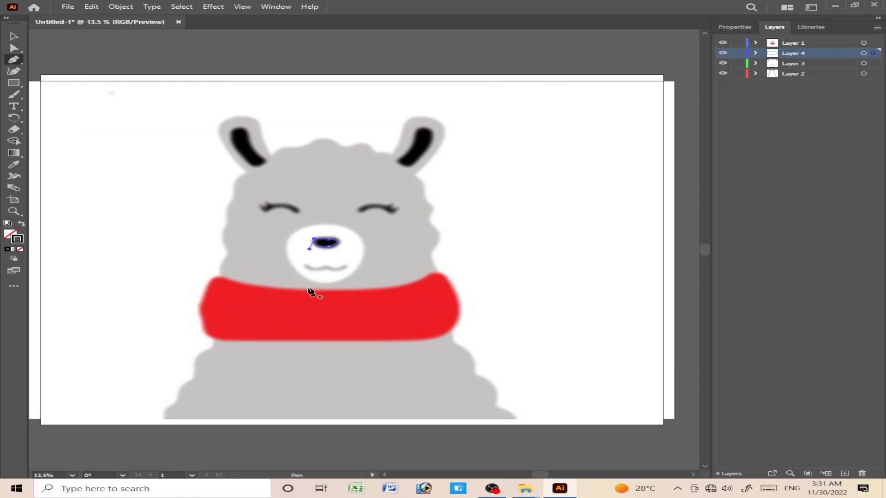
click(318, 268)
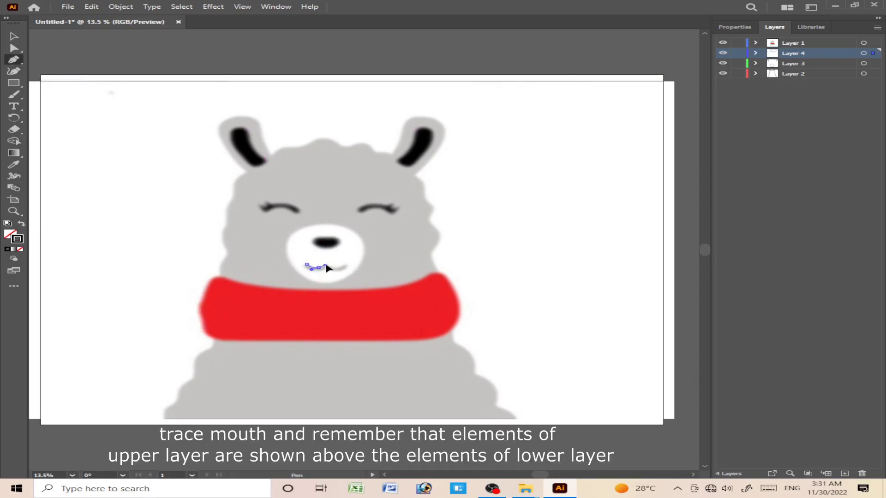
click(335, 268)
mouse_move(345, 267)
mouse_down()
mouse_move(338, 275)
mouse_move(314, 273)
mouse_up()
key(Escape)
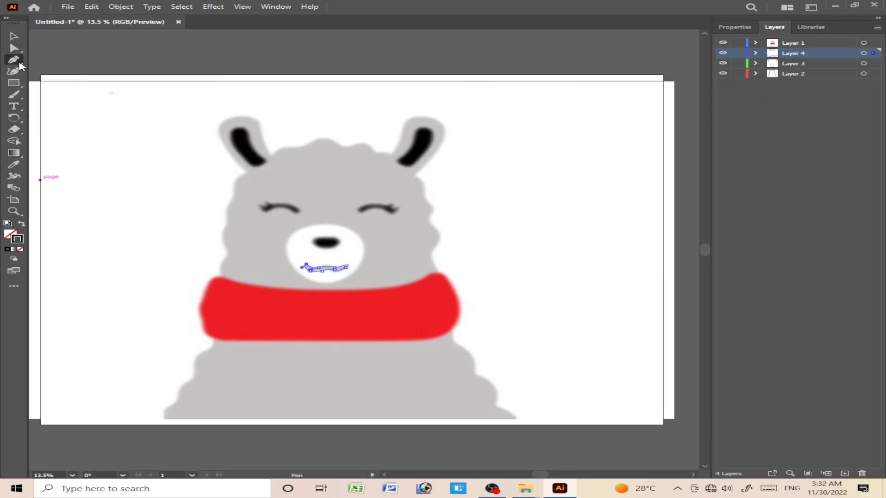
Trace the left closed eye and its lashes with curved Pen anchors, zooming in for detail
click(269, 209)
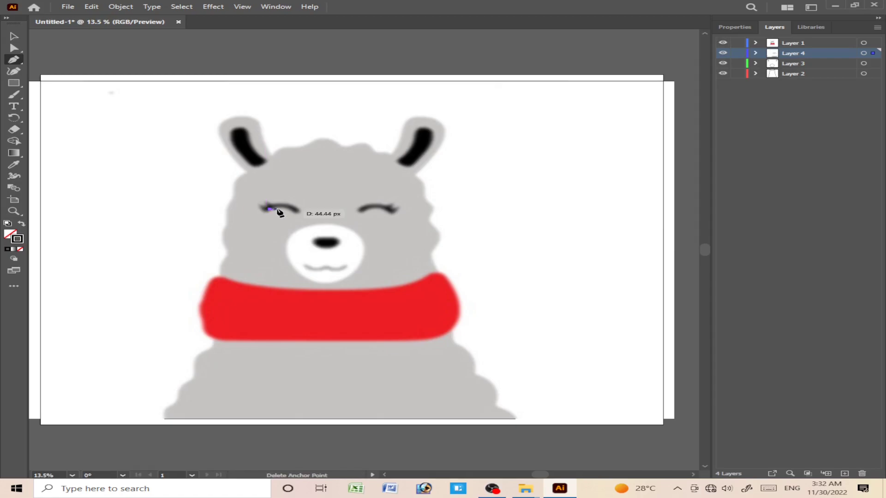
drag(292, 210, 295, 216)
drag(270, 209, 266, 202)
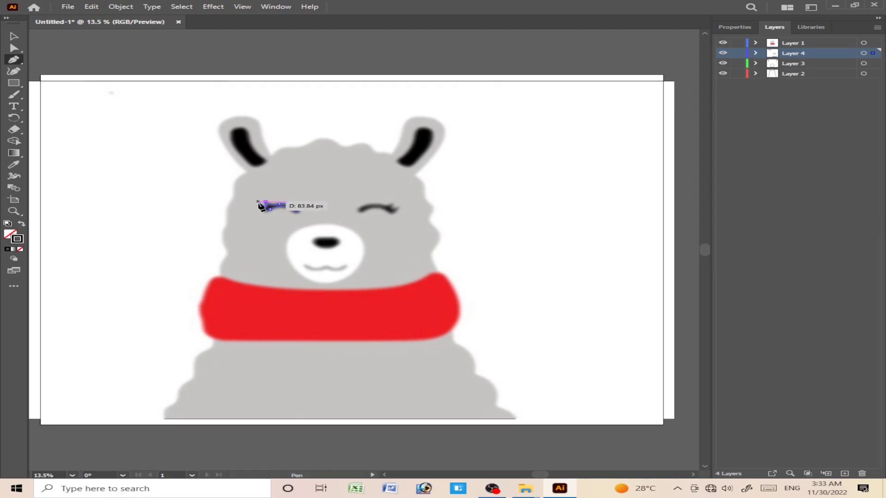
key(z)
click(272, 215)
click(339, 247)
key(p)
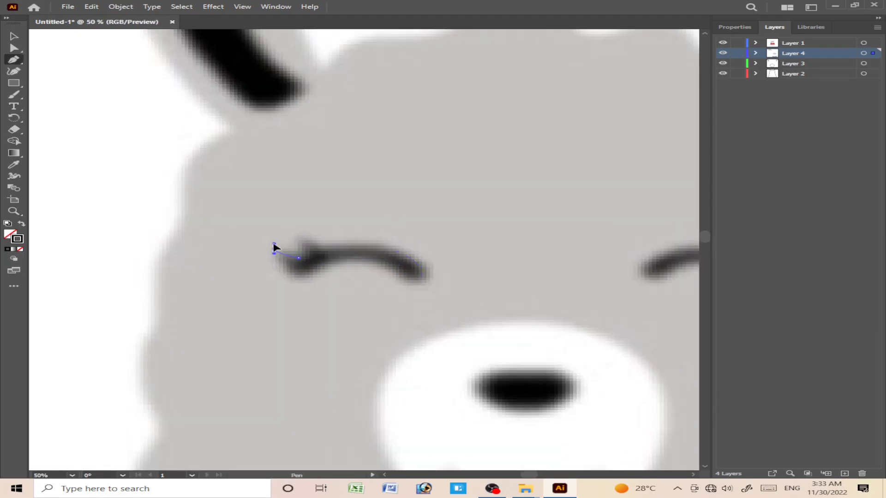
mouse_move(274, 249)
mouse_down()
mouse_move(293, 273)
mouse_move(285, 267)
mouse_move(349, 255)
mouse_up()
drag(419, 267, 427, 293)
Zoom back out to the whole llama and check the eye path with the reference hidden, then shown
click(722, 42)
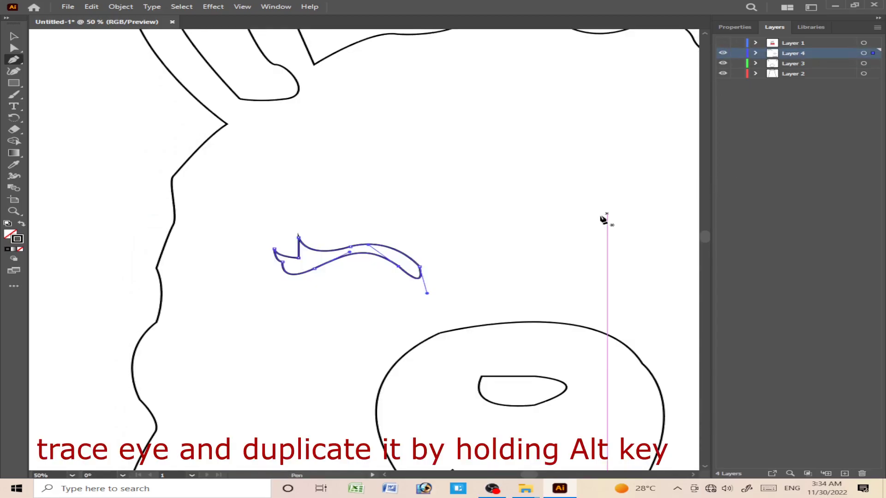
key(z)
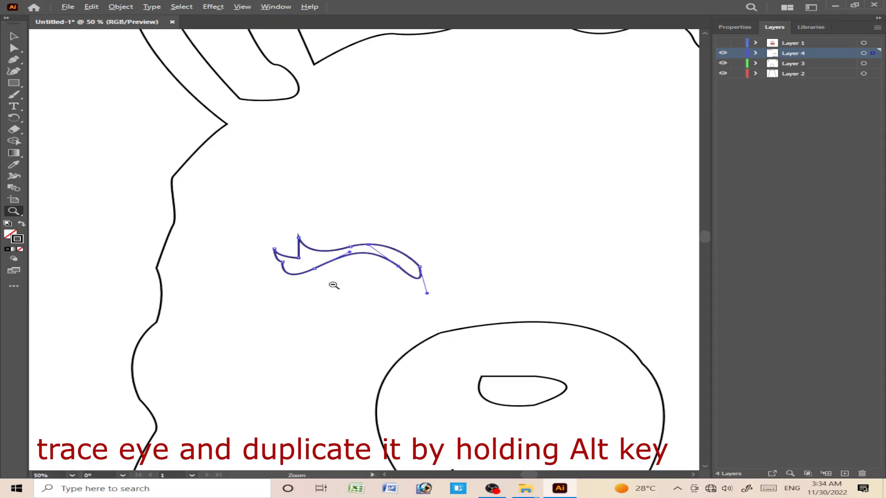
alt+click(334, 285)
alt+click(589, 217)
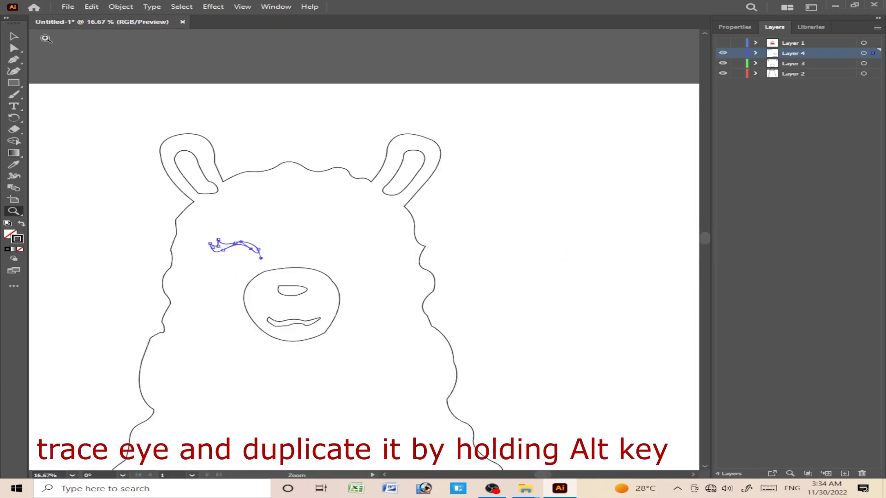
click(14, 37)
click(364, 250)
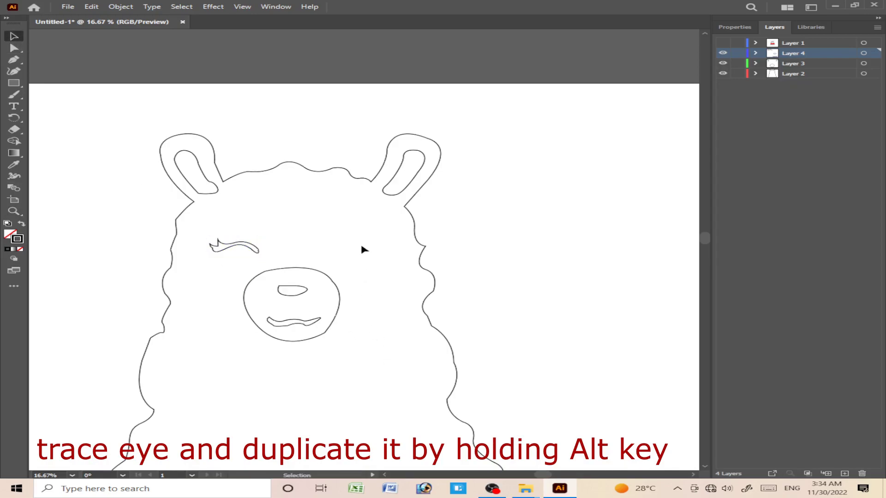
click(723, 43)
click(243, 249)
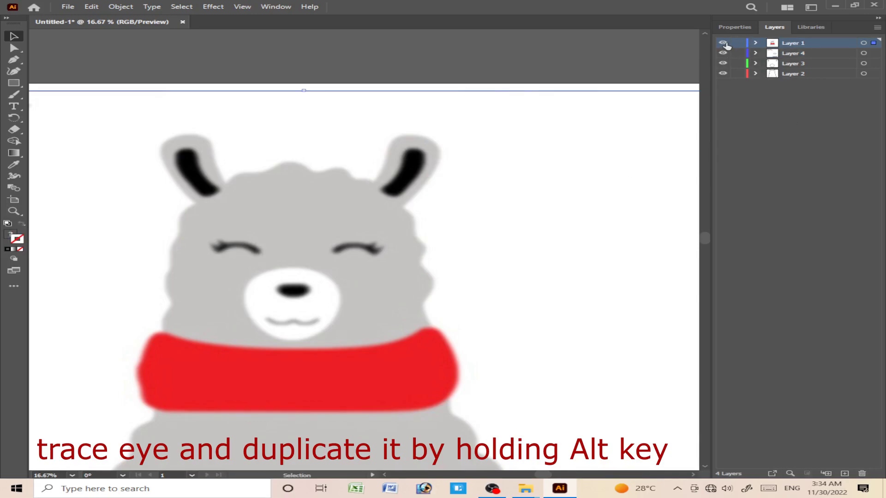
Alt-drag a copy of the left eye path onto the llama's right eye
click(722, 43)
click(250, 248)
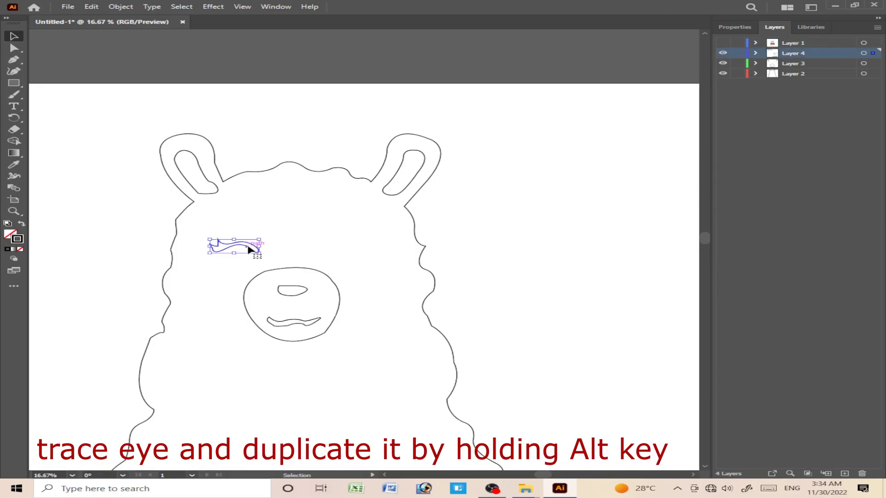
click(722, 43)
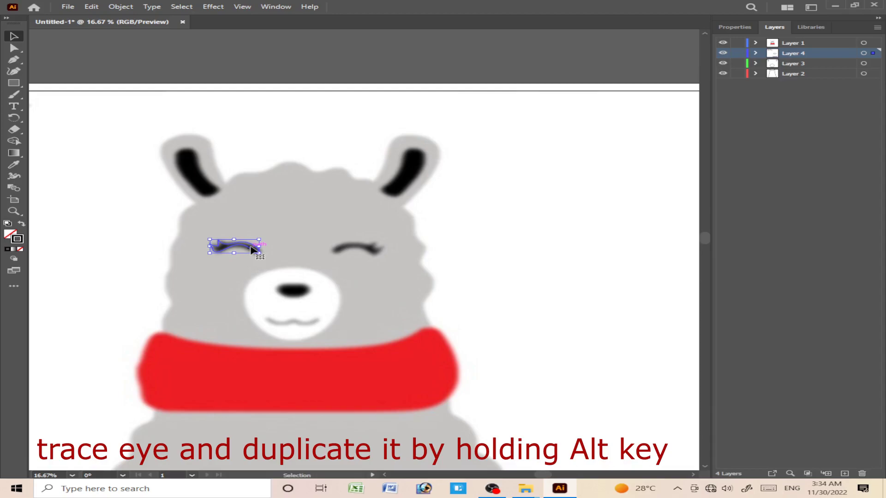
drag(252, 249, 360, 254)
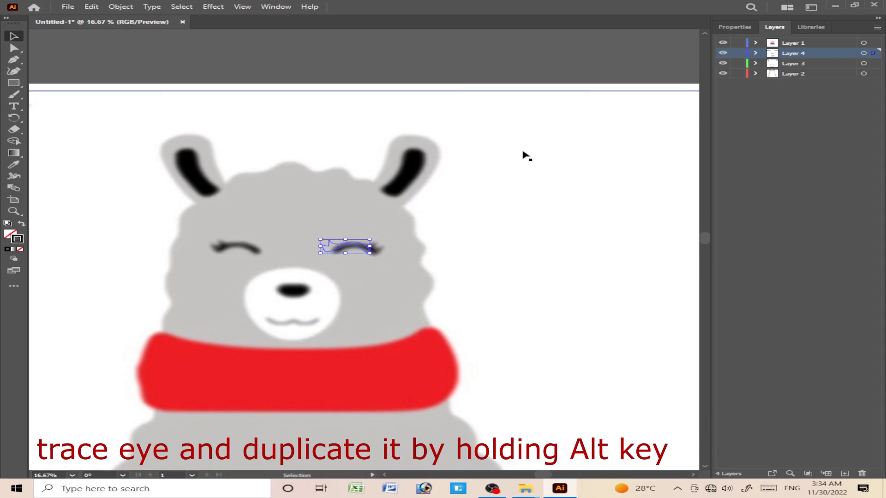
click(722, 43)
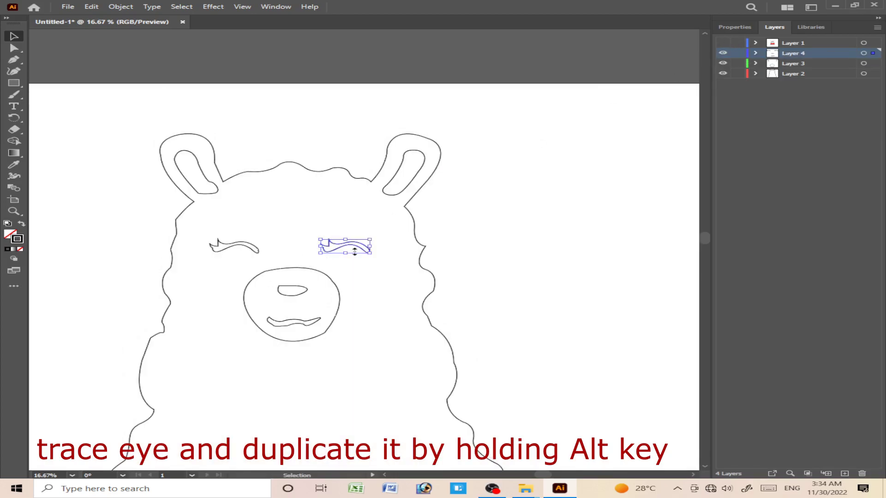
click(91, 6)
mouse_move(120, 6)
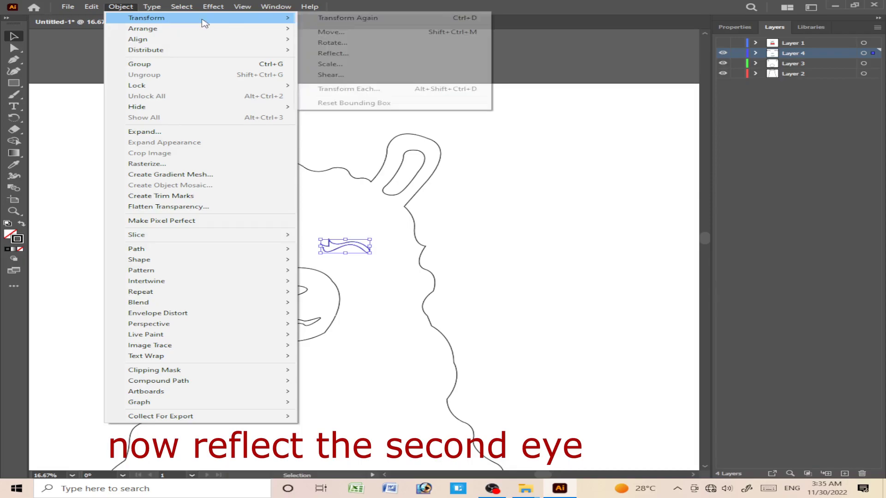
mouse_move(145, 17)
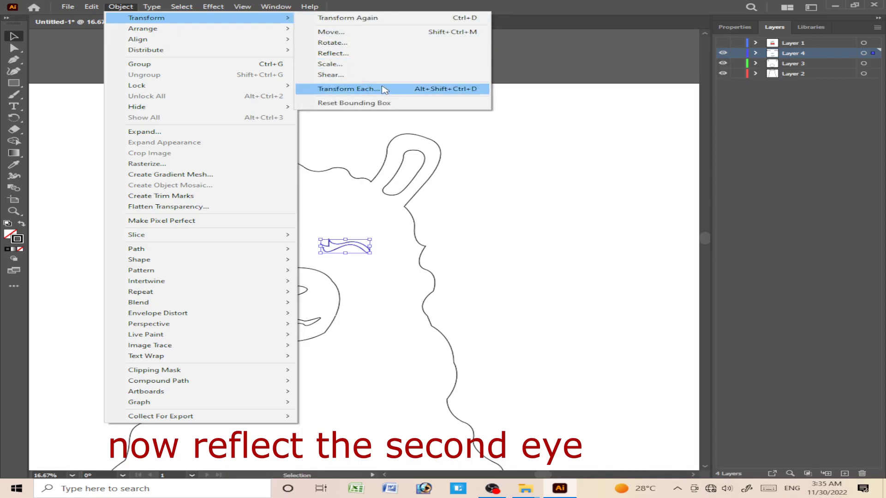
Reflect the copied eye across the Vertical axis and make the llama reference layer visible again
click(361, 53)
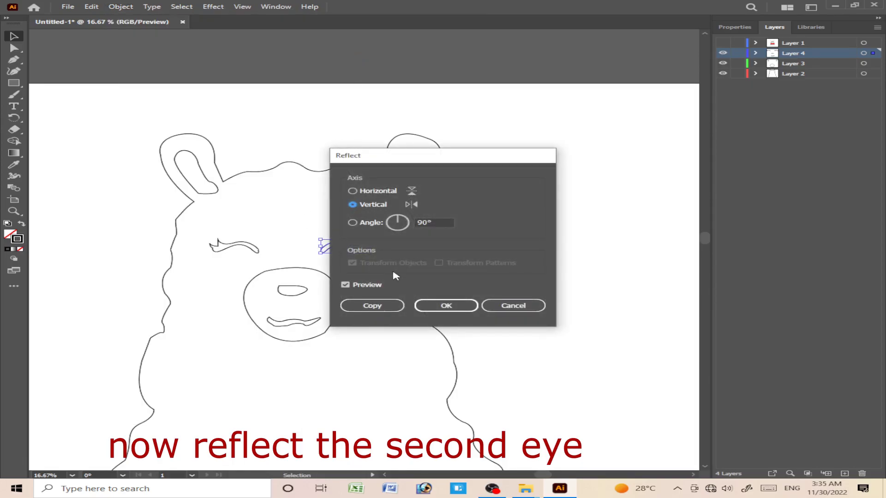
click(352, 191)
drag(460, 160, 609, 164)
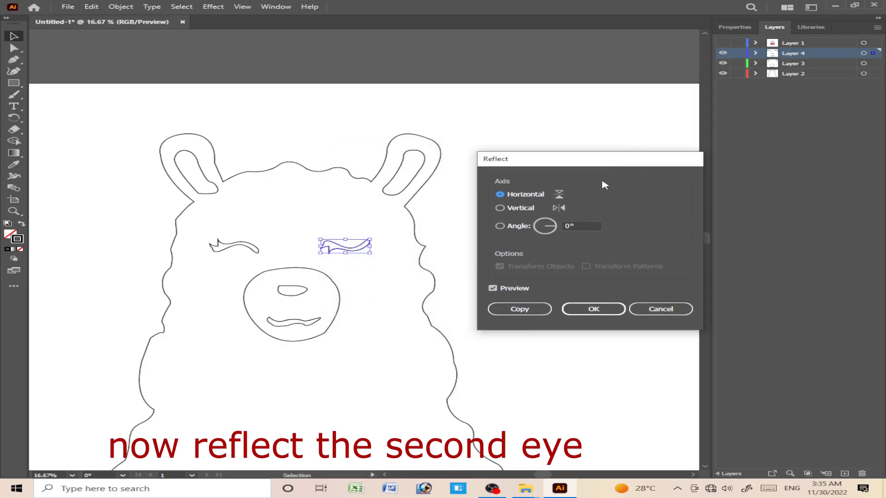
click(501, 209)
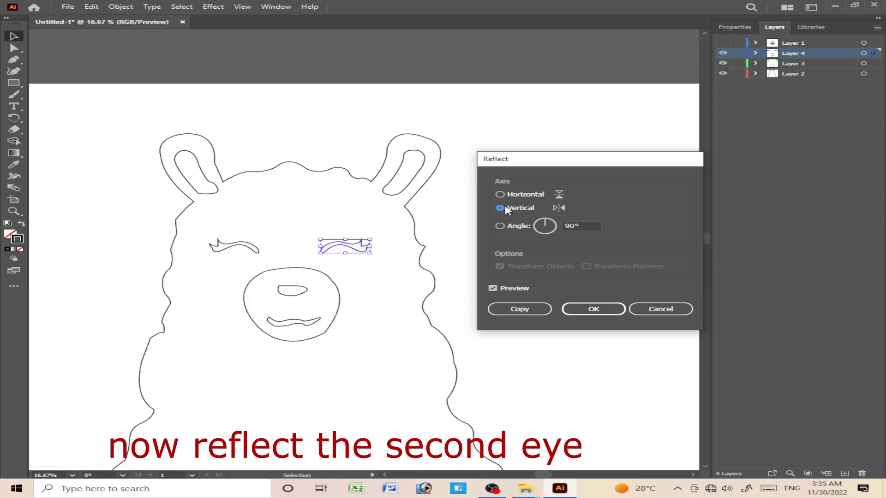
click(609, 310)
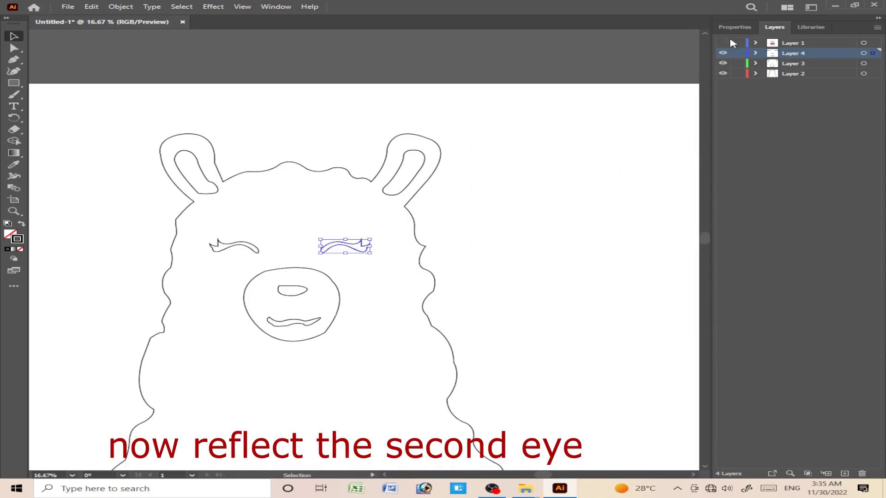
click(723, 43)
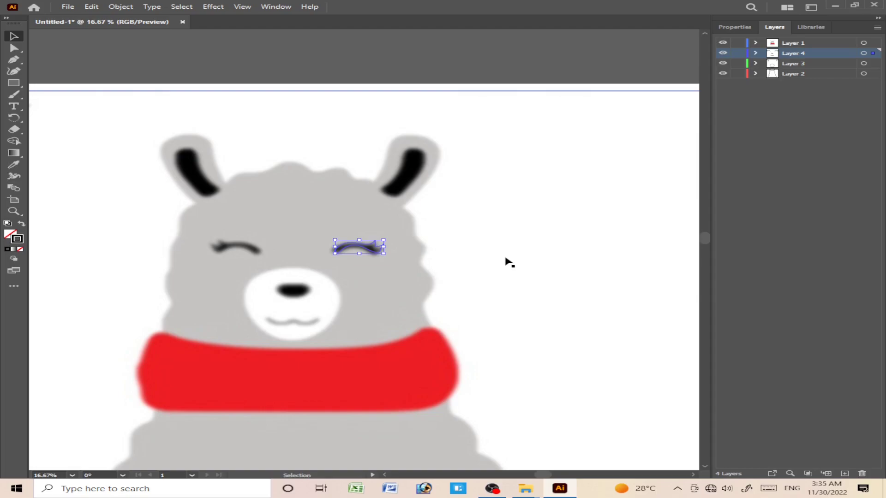
Nudge the second eye down and toggle the coloured reference to check its alignment
key(Down)
click(722, 43)
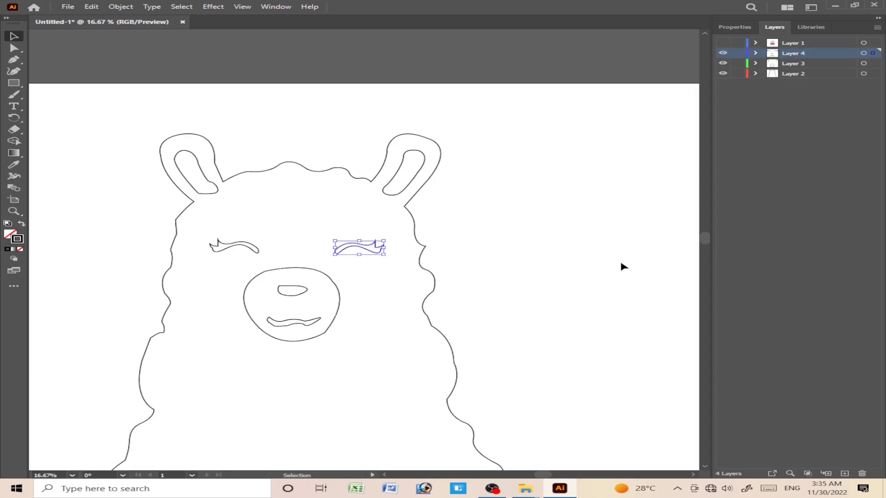
click(623, 267)
click(725, 43)
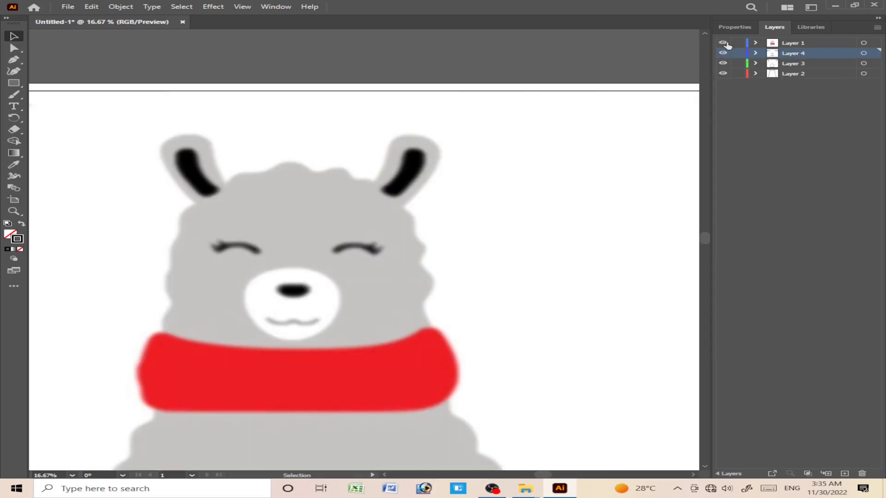
click(726, 43)
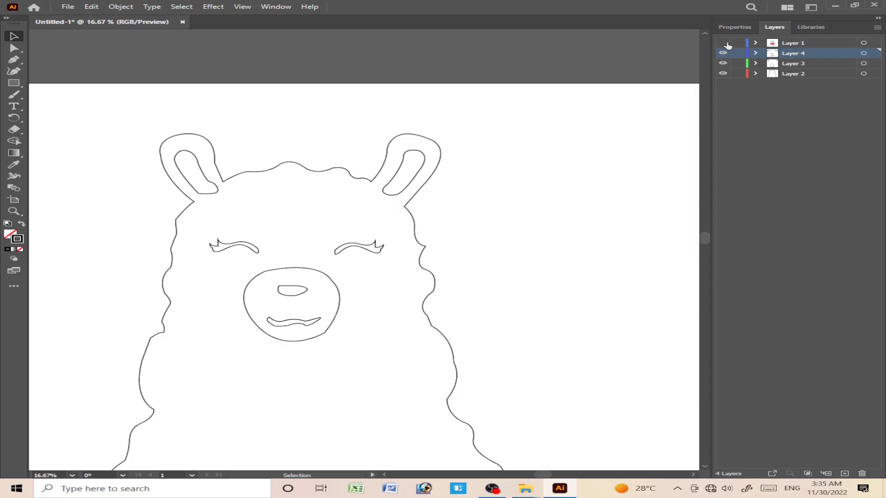
click(725, 43)
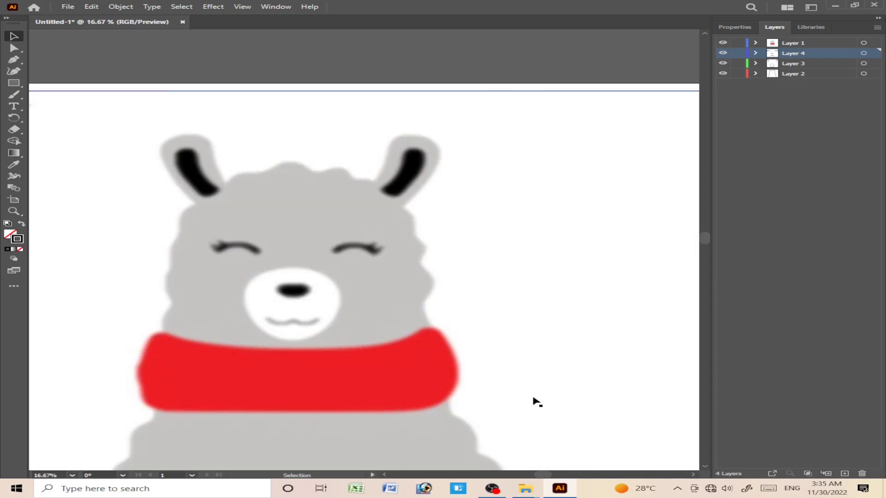
scroll(447, 341, down, 2)
scroll(447, 342, down, 1)
scroll(507, 139, up, 1)
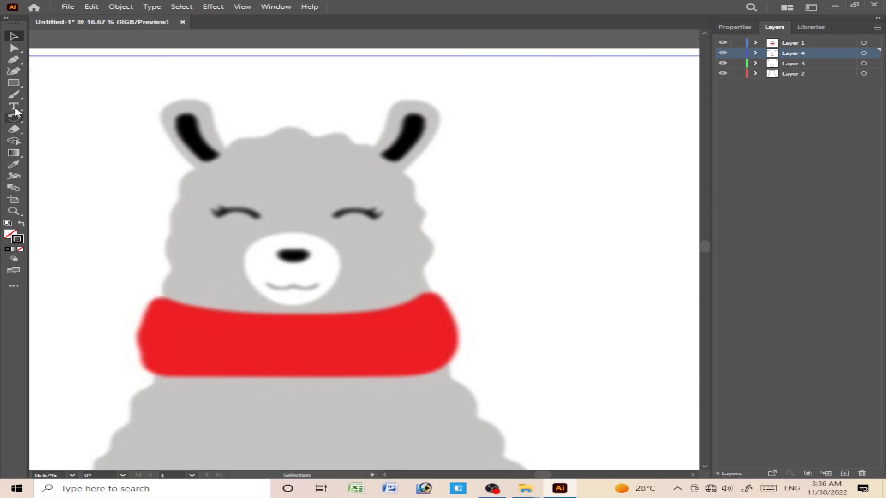
Trace a closed Pen outline around the scarf's top, bottom and left edges
click(13, 60)
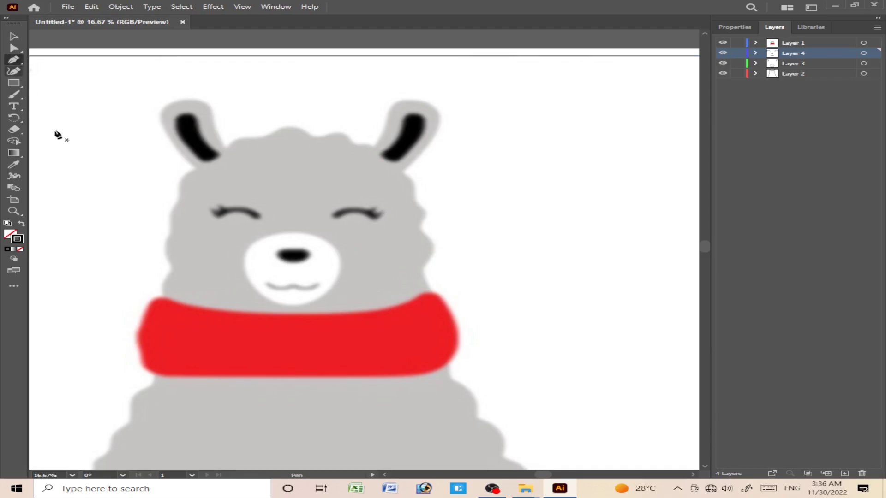
click(189, 307)
mouse_move(396, 306)
mouse_down()
mouse_move(452, 294)
mouse_move(421, 297)
mouse_move(457, 354)
mouse_up()
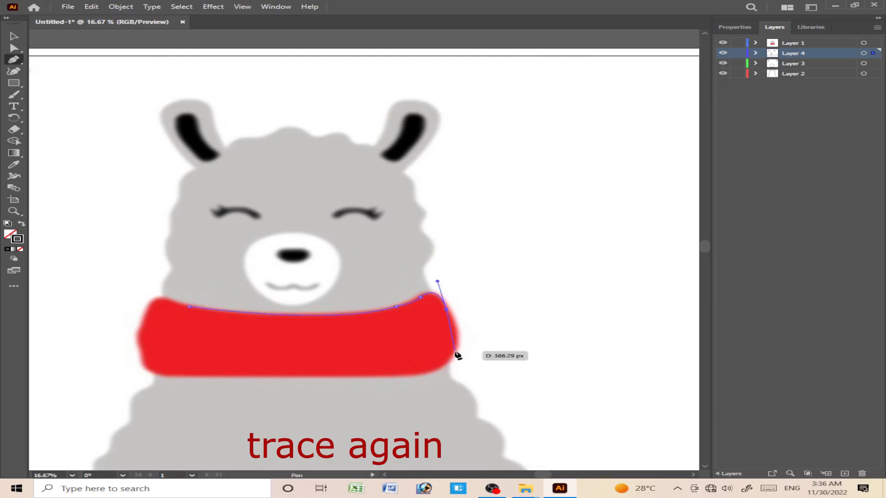
click(444, 367)
drag(367, 376, 338, 379)
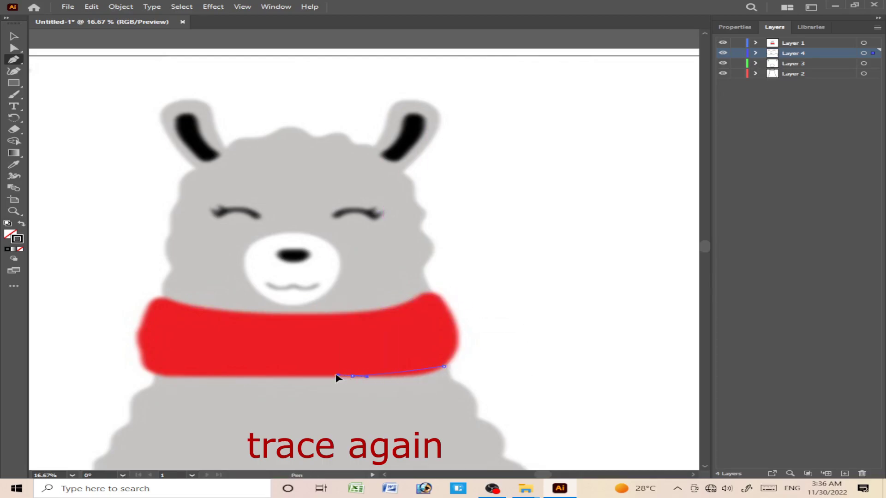
click(186, 376)
drag(140, 358, 135, 336)
click(146, 310)
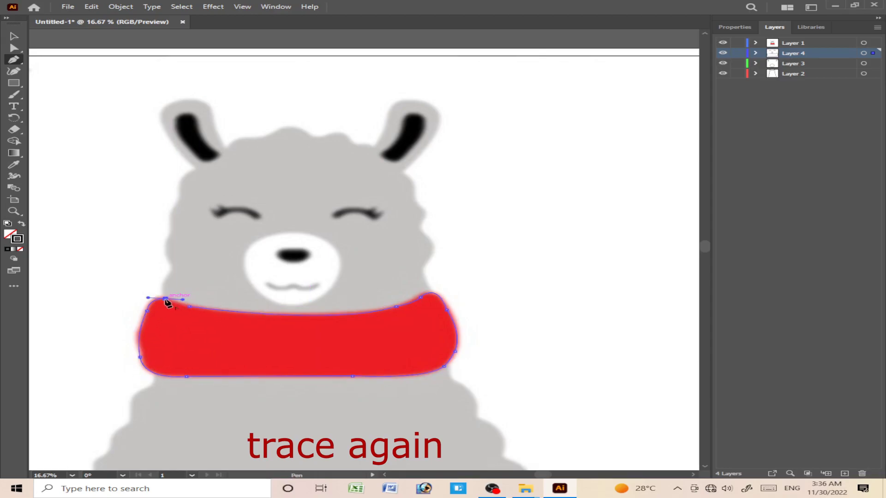
click(166, 300)
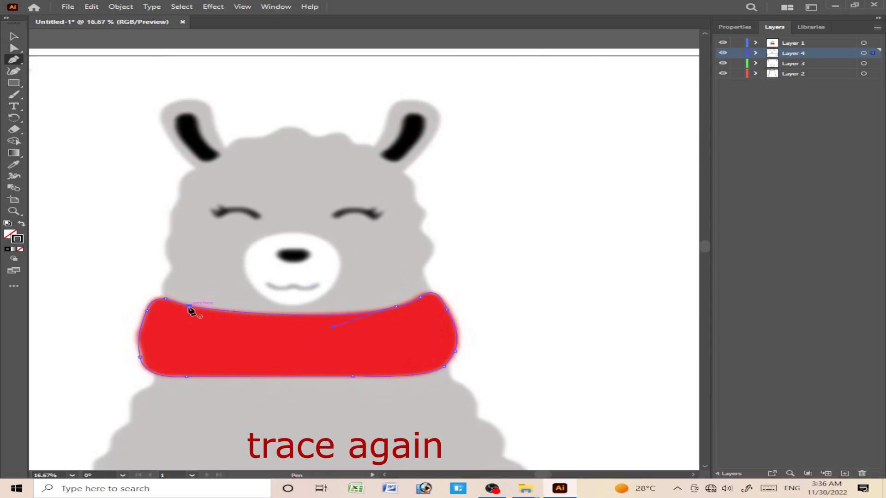
Hide the reference layer and deselect the finished scarf outline
click(723, 43)
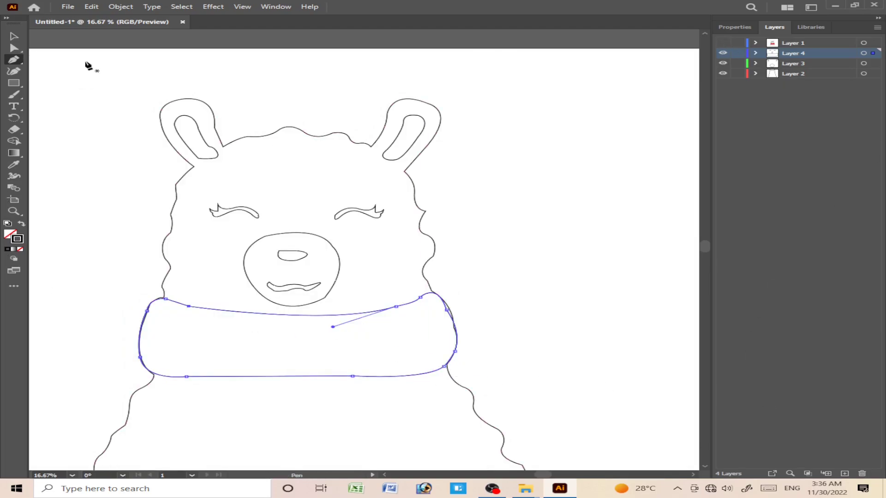
click(14, 36)
click(606, 322)
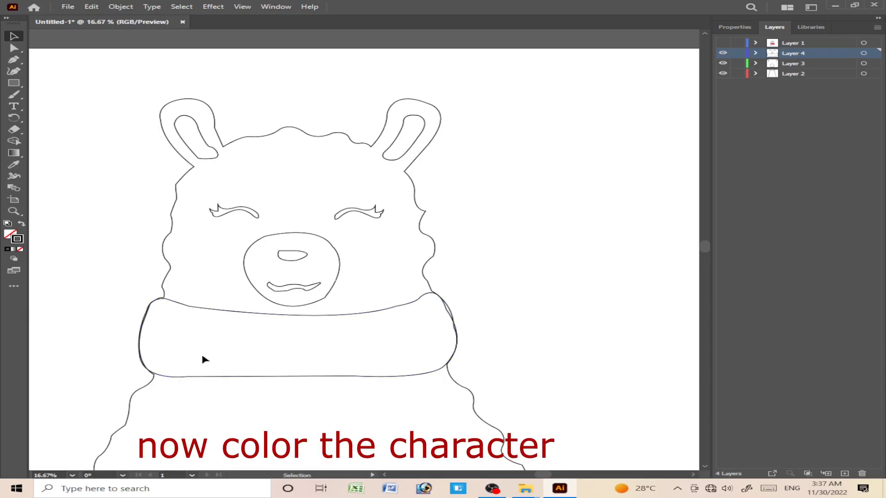
Sample the scarf's red from the reference with the Eyedropper, then return to Layer 4
click(7, 234)
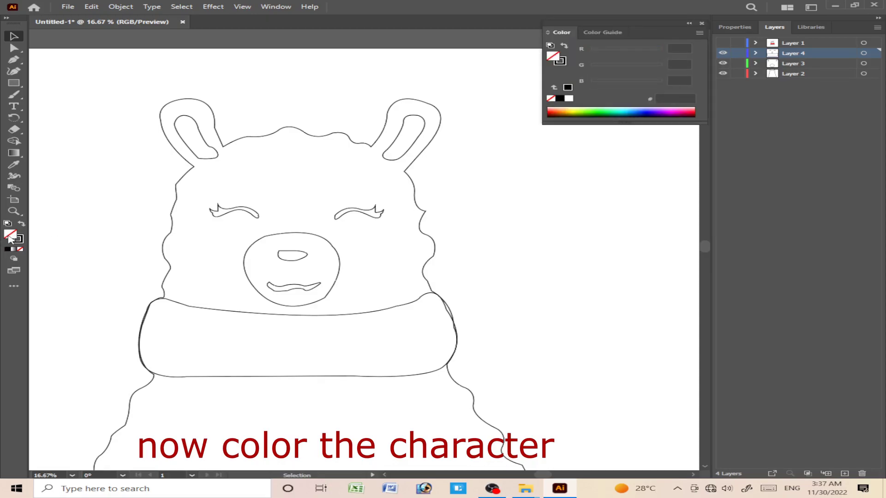
double_click(7, 234)
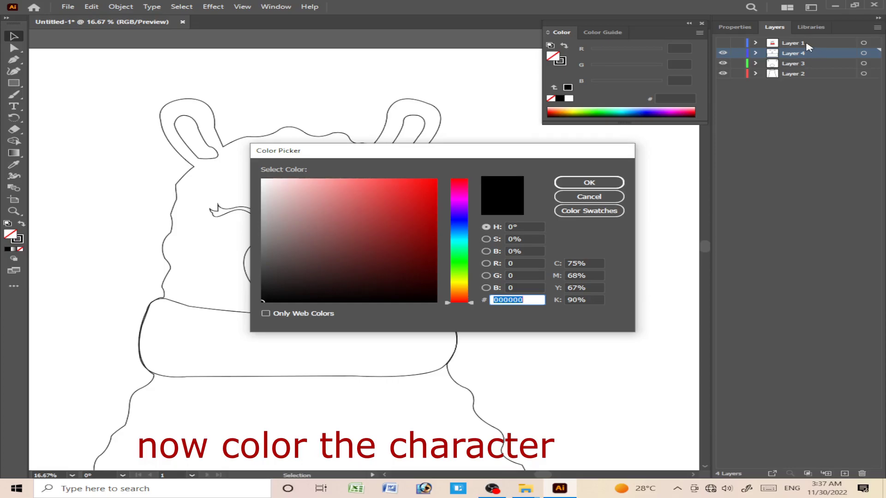
click(589, 197)
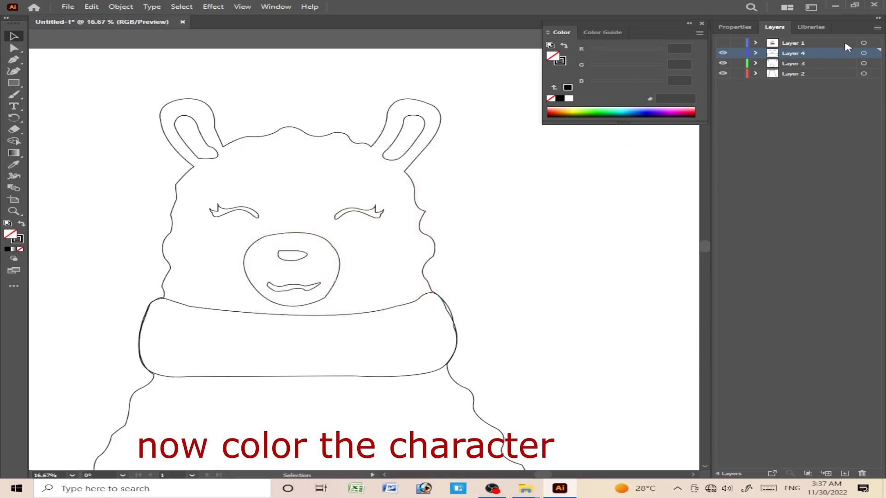
click(839, 44)
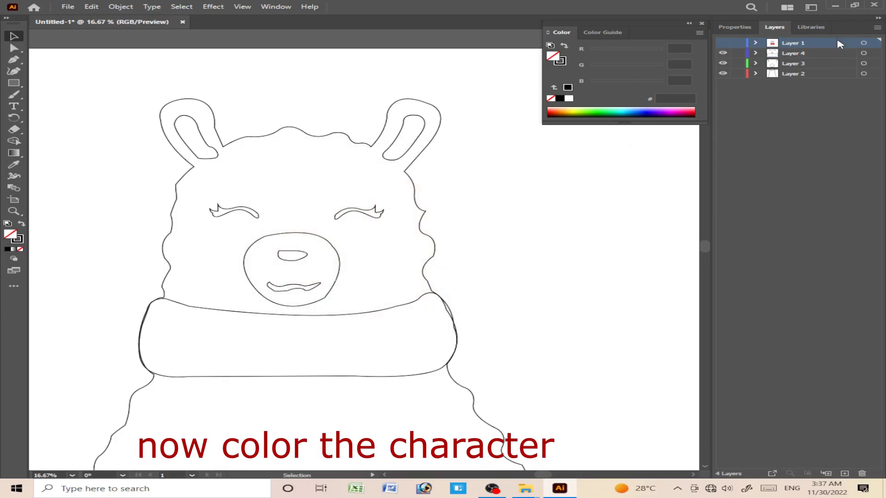
click(723, 43)
click(14, 165)
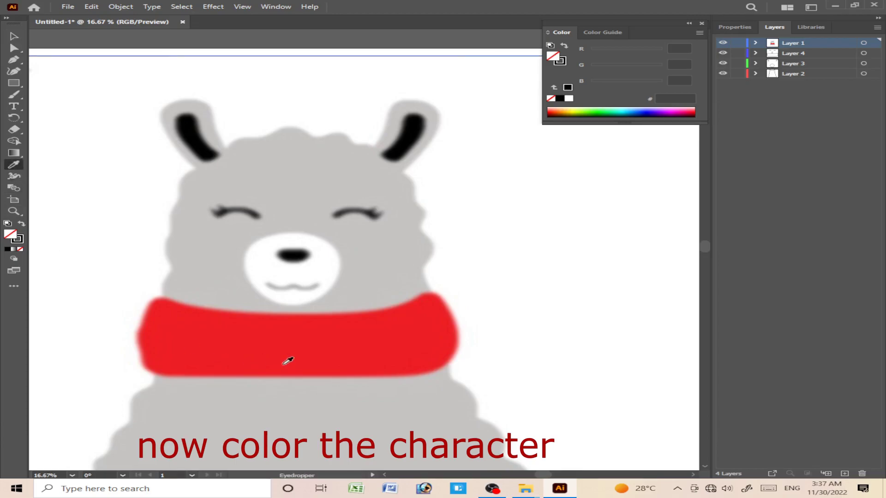
click(337, 349)
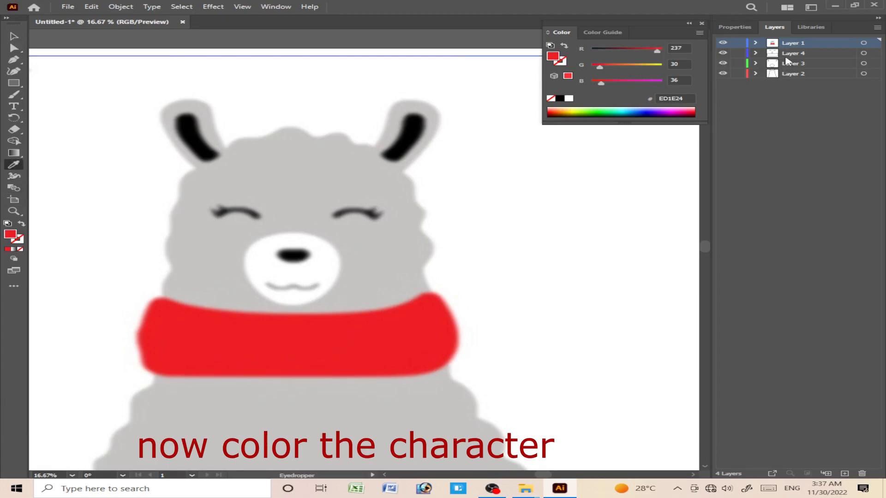
click(788, 54)
click(723, 43)
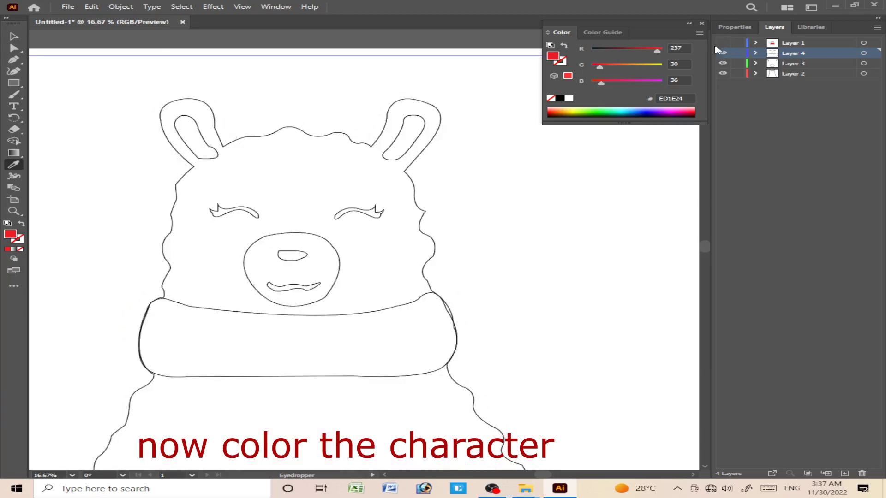
Select the scarf outline and fill it with the sampled red ED1E24
click(14, 36)
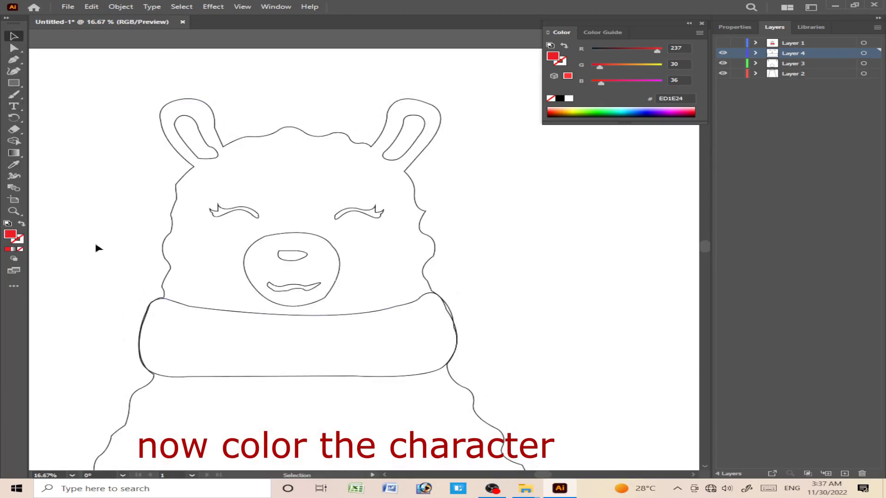
click(142, 340)
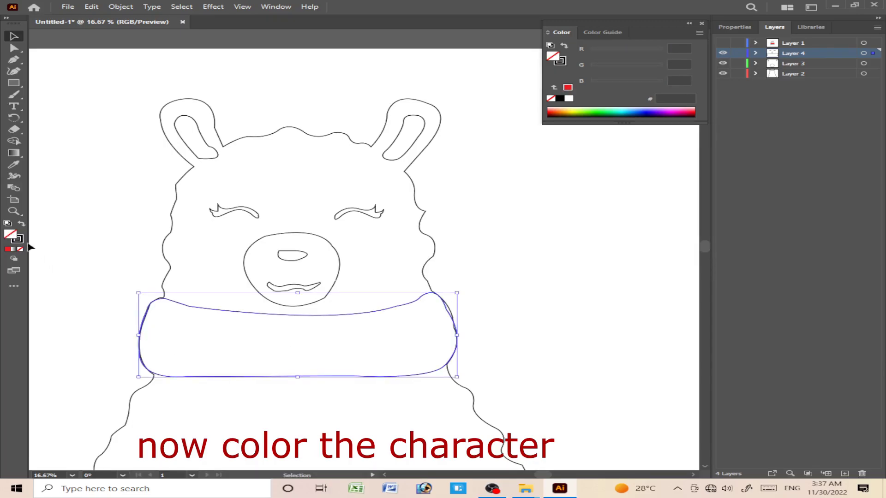
double_click(10, 235)
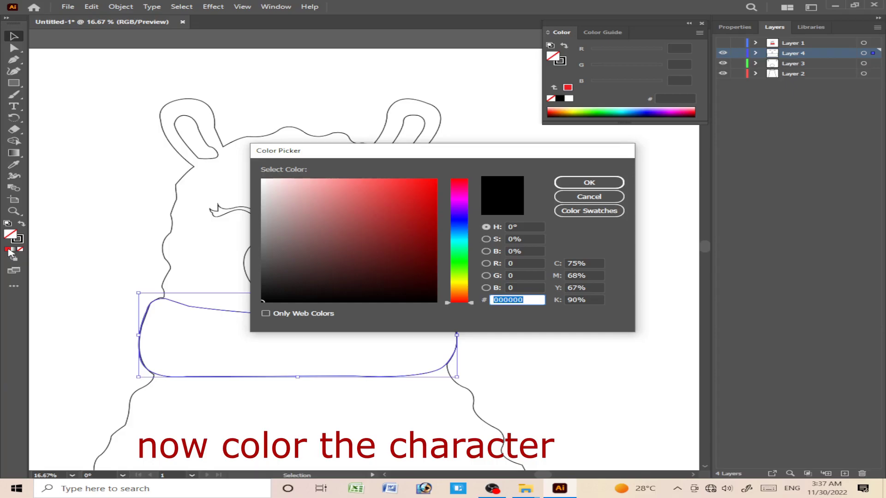
click(582, 199)
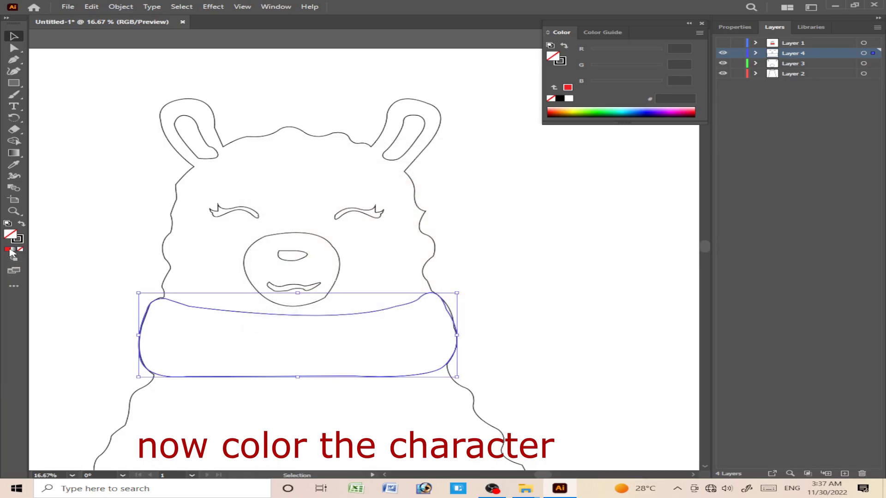
click(8, 249)
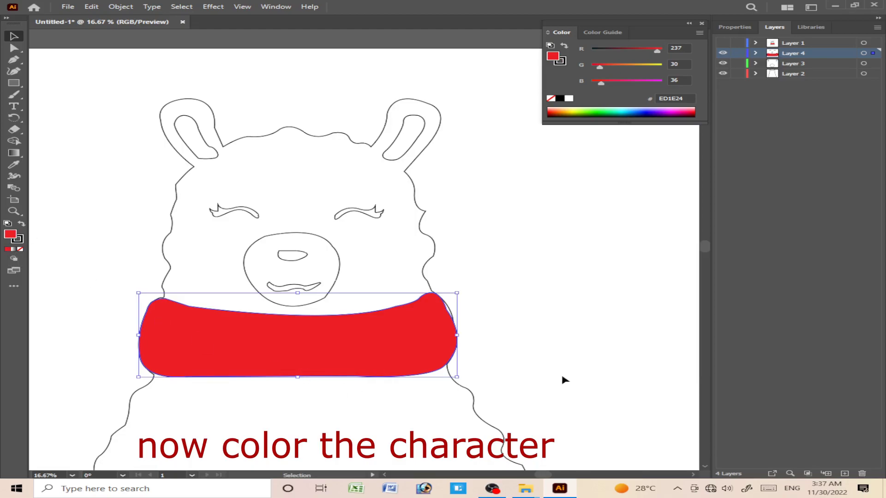
click(574, 357)
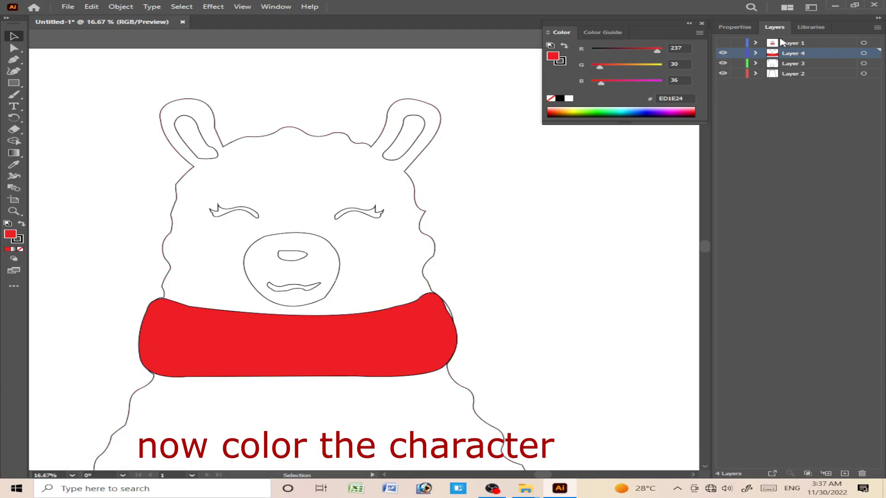
Fill the left eye with black sampled from the reference's ear
click(723, 44)
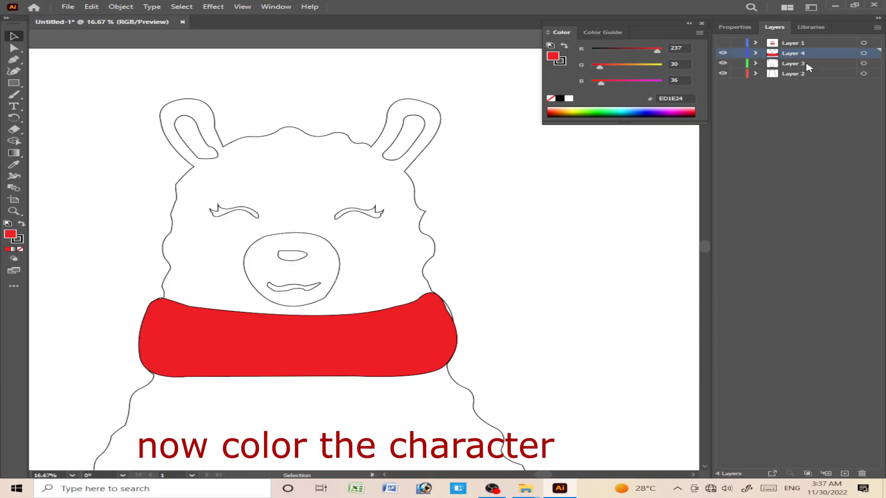
click(235, 211)
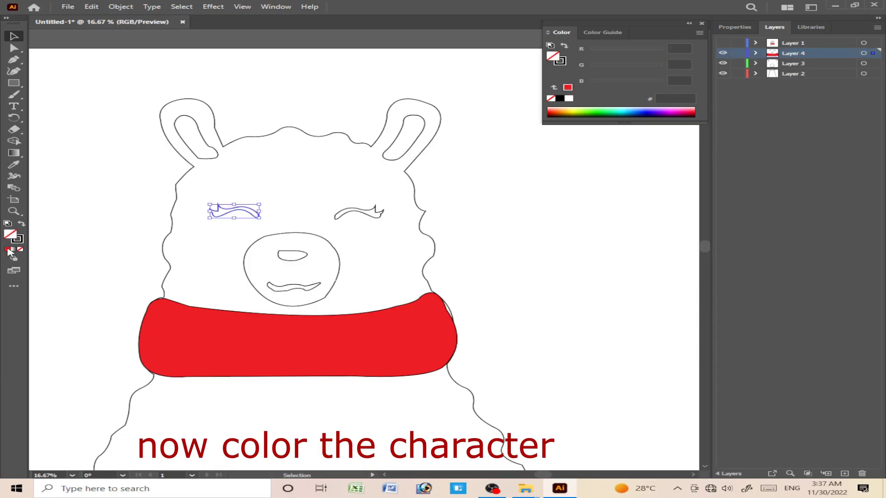
click(785, 43)
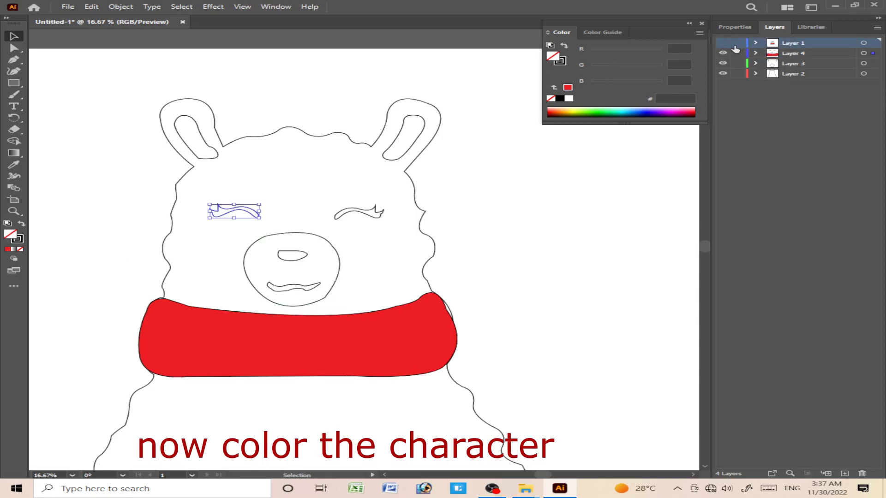
ctrl+alt+click(724, 44)
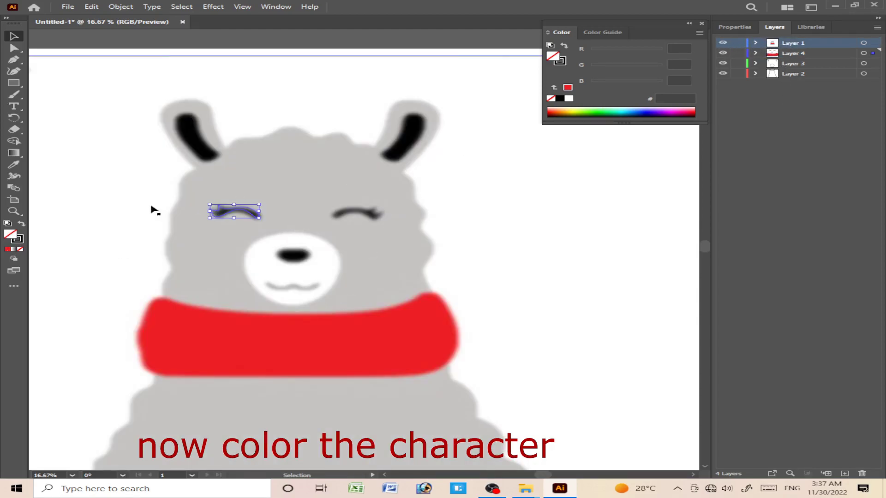
click(13, 164)
click(200, 140)
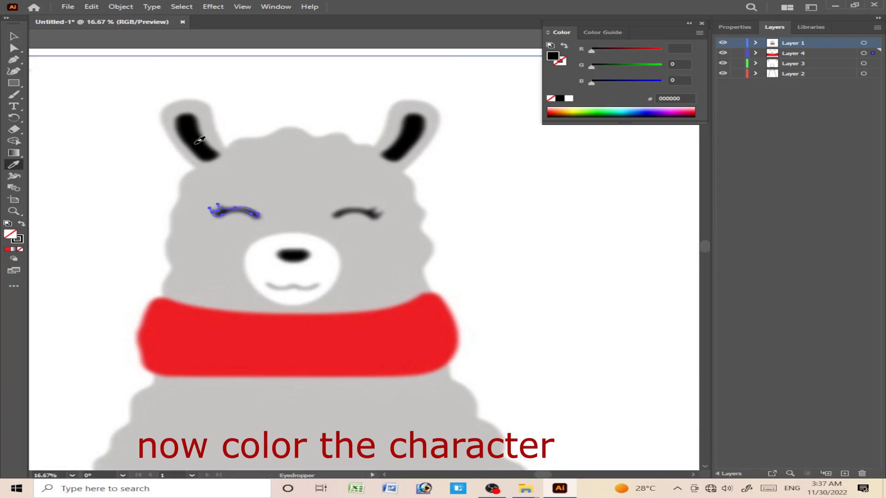
click(791, 54)
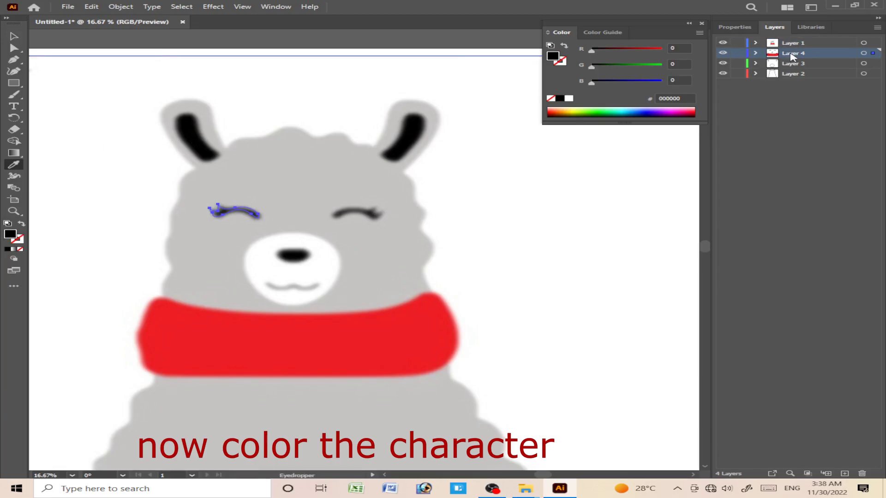
click(723, 43)
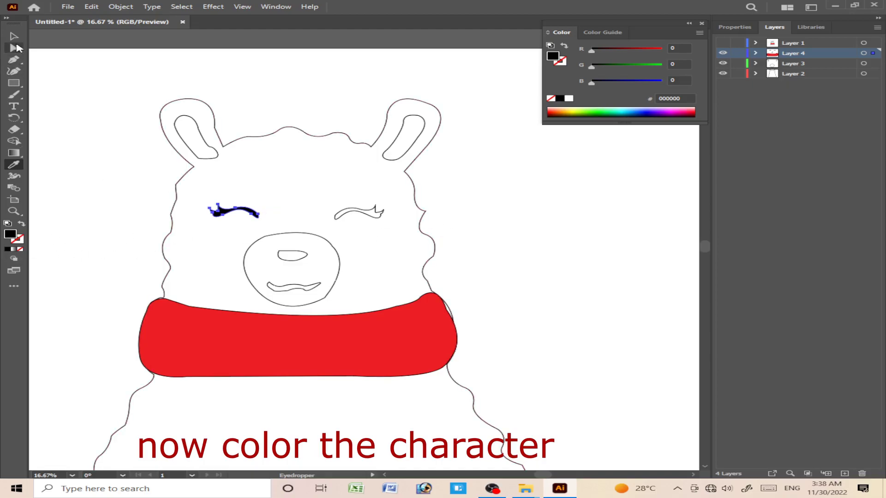
Fill the right eye with the same black 000000 sampled from the ear
click(15, 37)
click(364, 213)
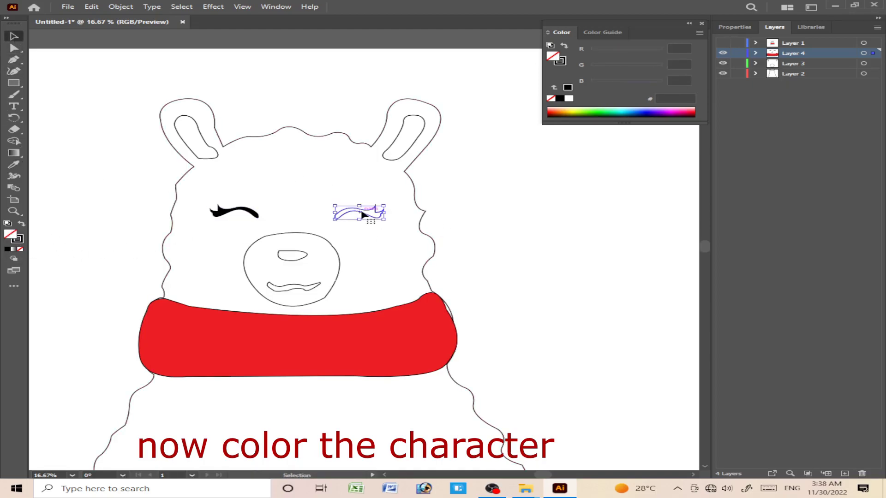
click(793, 43)
click(723, 42)
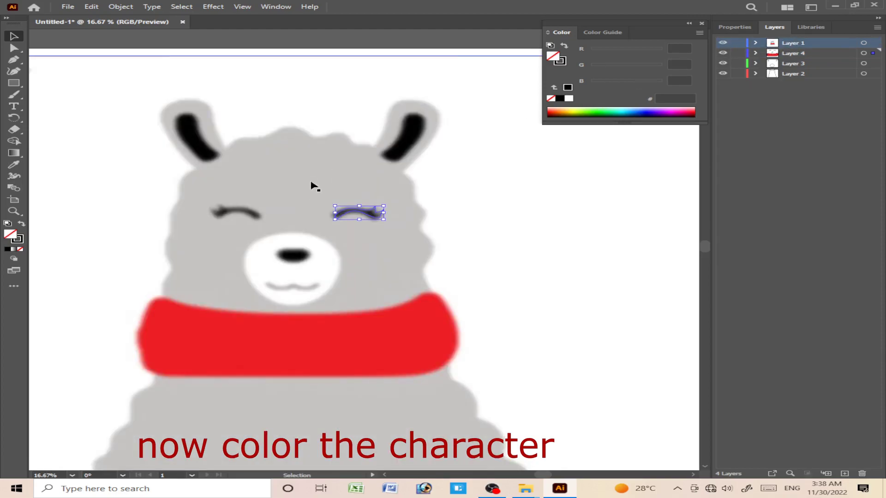
click(14, 165)
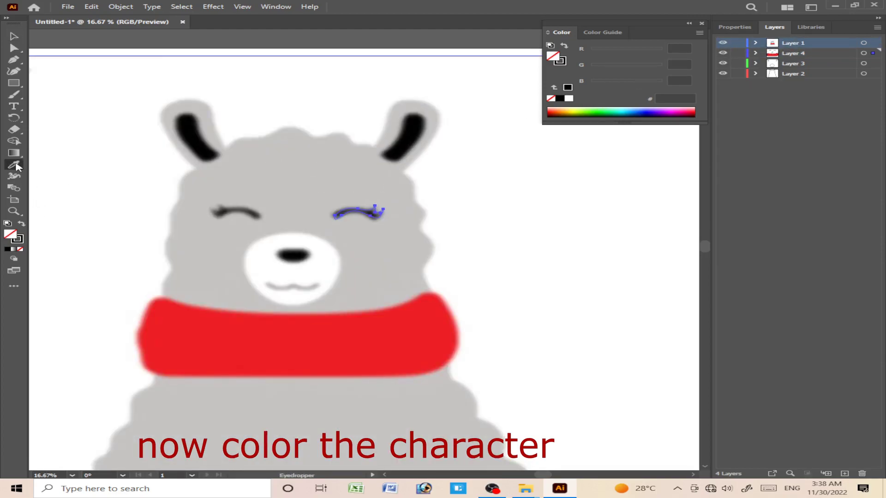
click(197, 131)
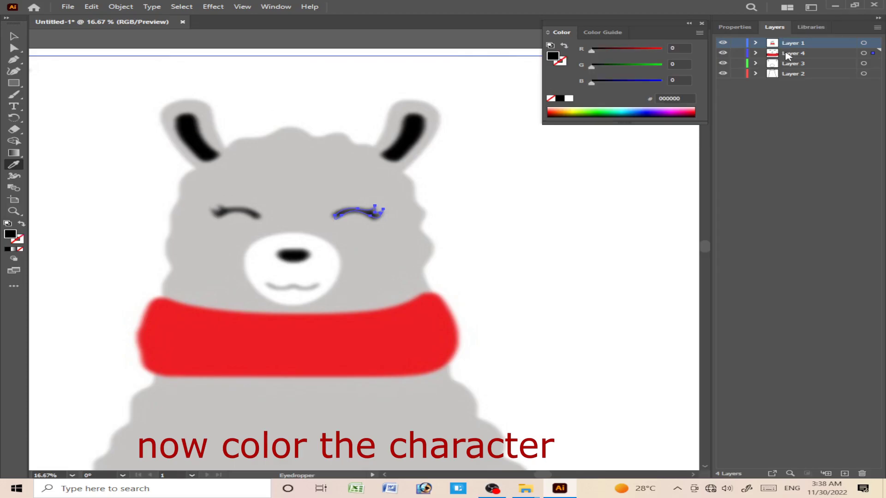
click(789, 54)
click(722, 43)
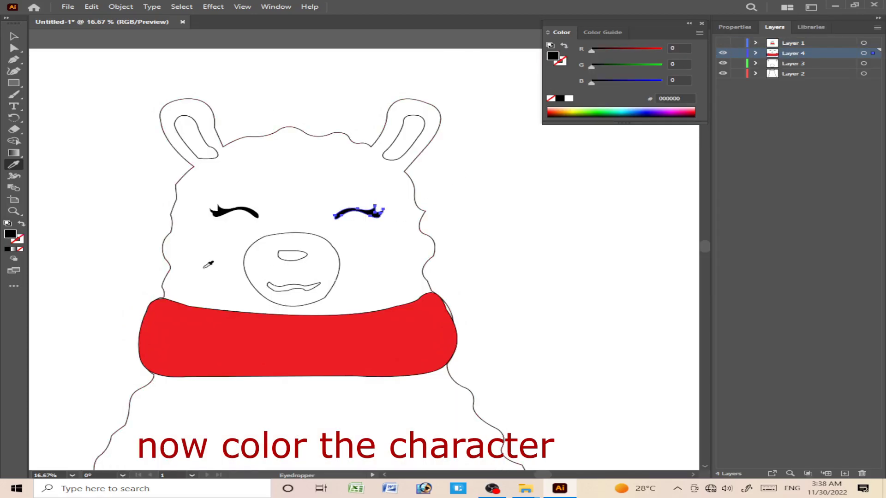
click(14, 36)
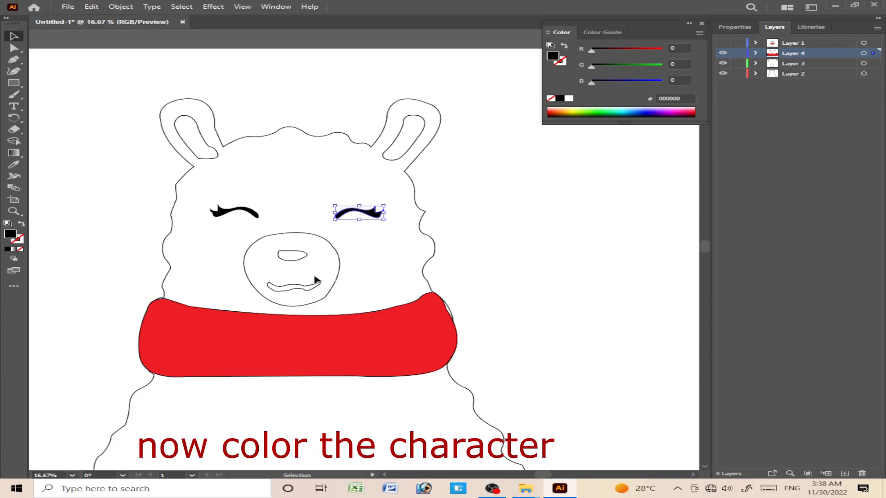
click(340, 271)
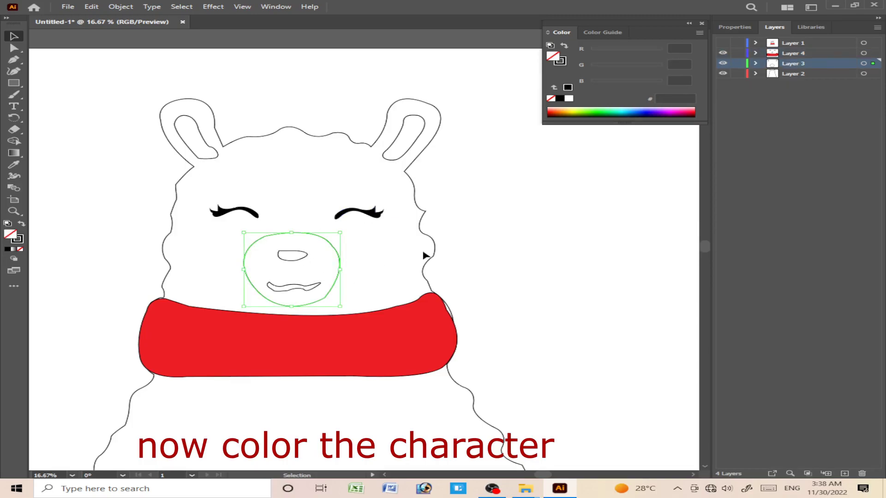
Sample the reference's white FFFFFF onto the muzzle ellipse and hide the reference
click(722, 43)
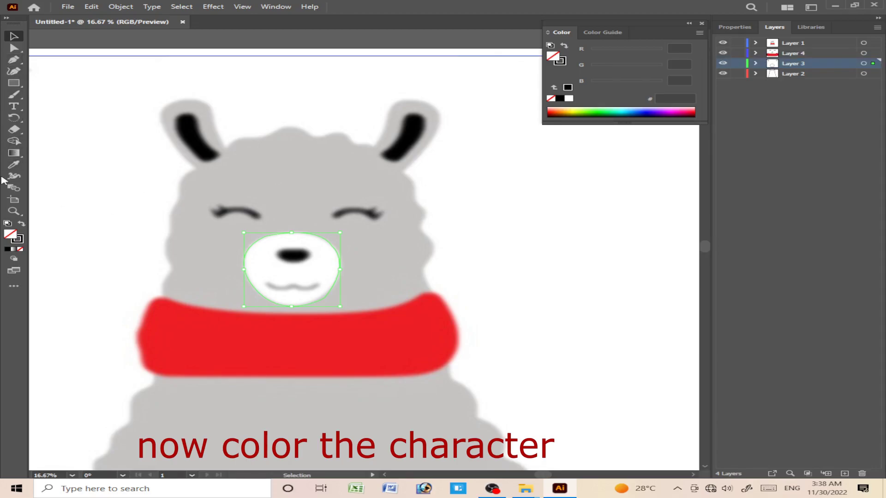
click(14, 164)
click(321, 265)
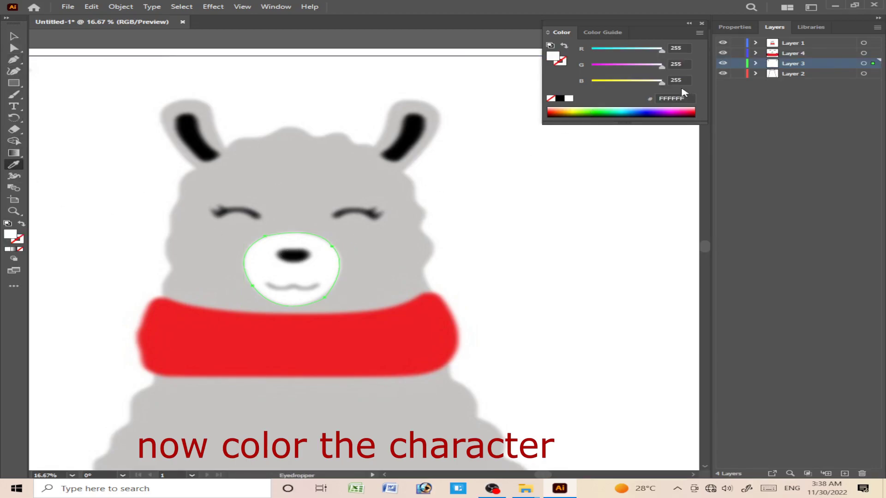
click(722, 43)
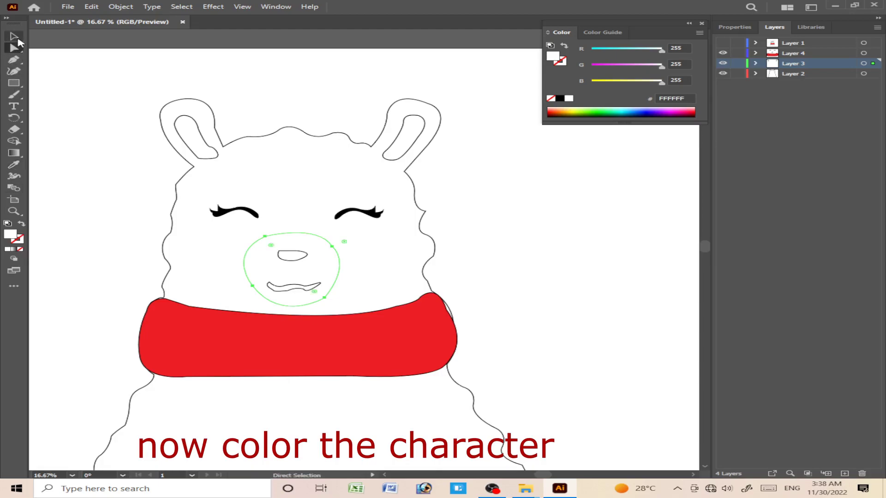
click(13, 36)
click(299, 256)
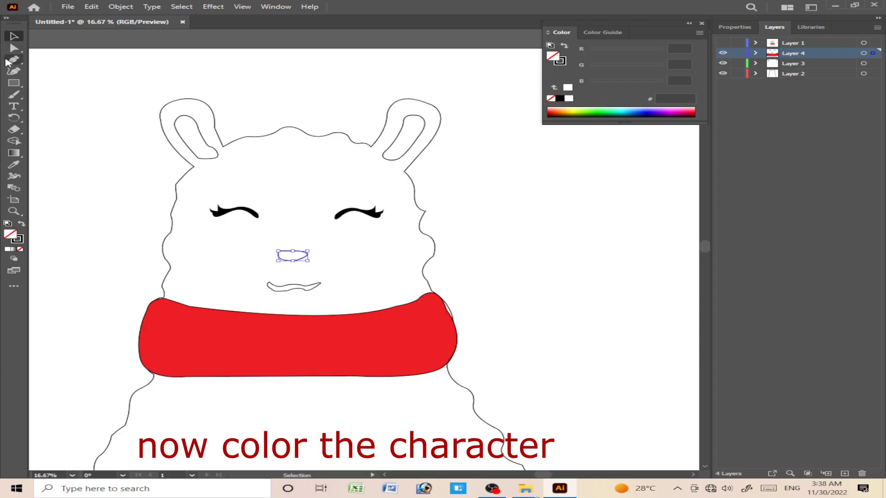
Fill the nose and both inner ears with black
click(14, 169)
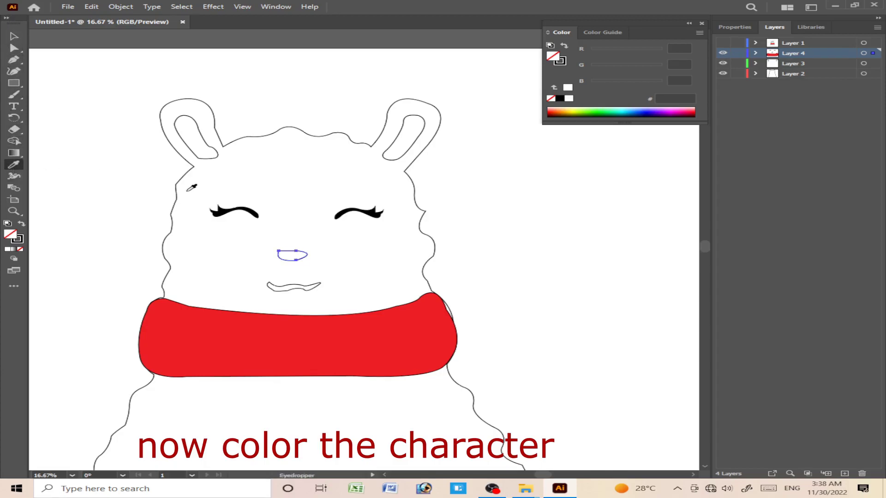
click(233, 210)
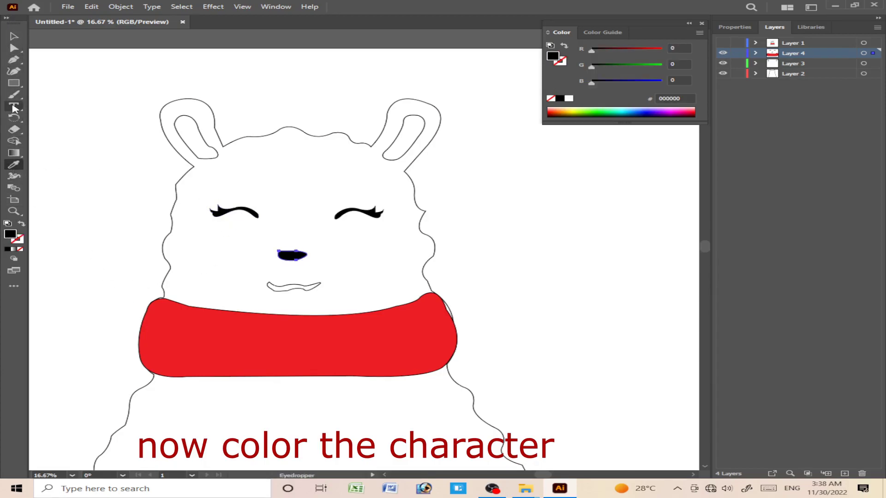
click(13, 37)
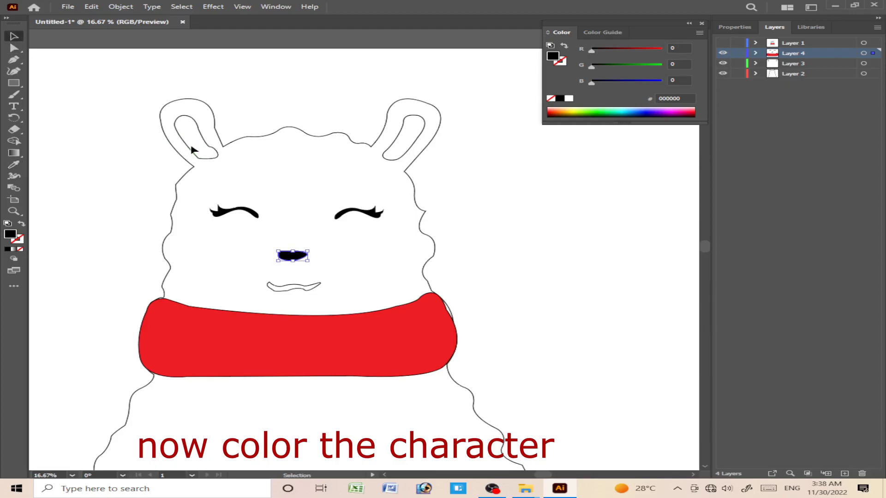
click(177, 149)
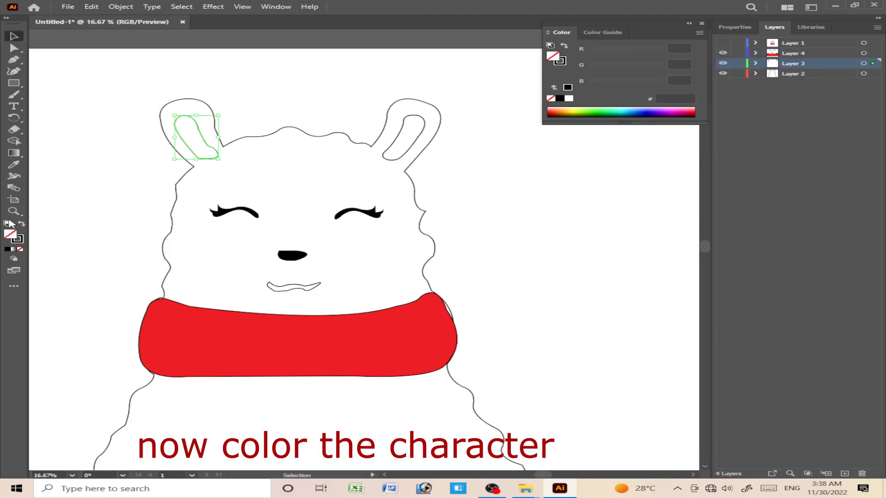
click(8, 250)
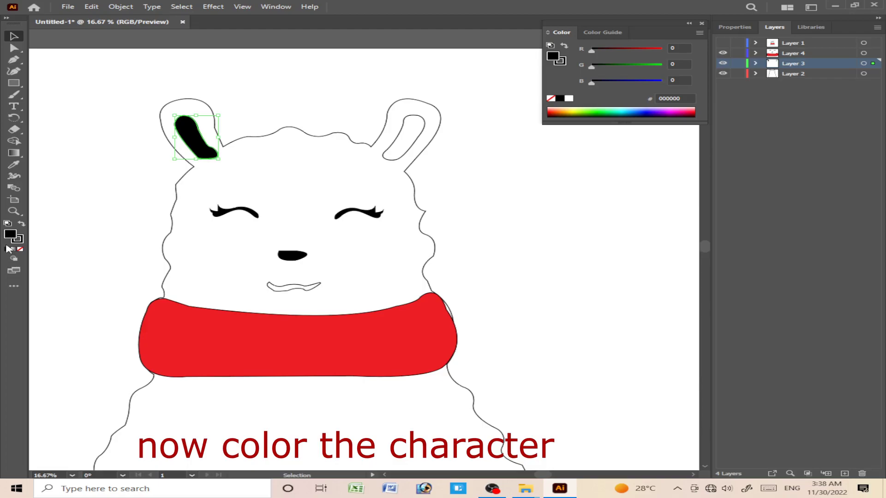
click(404, 137)
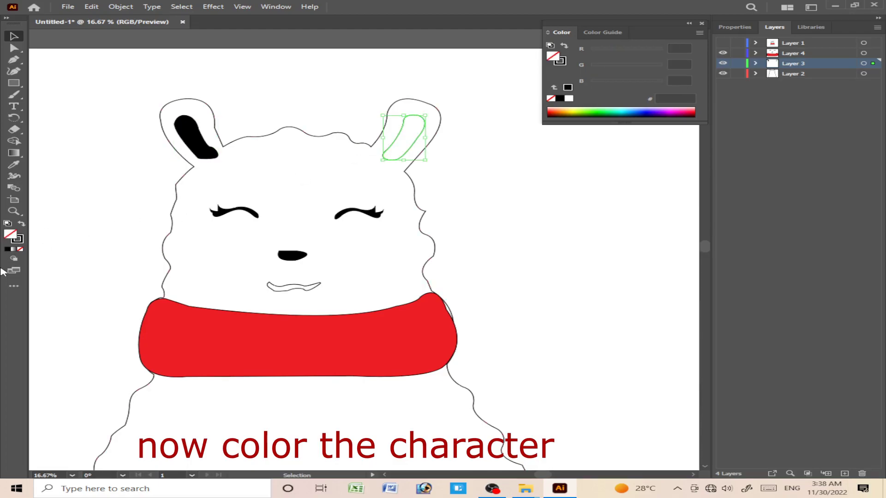
click(9, 249)
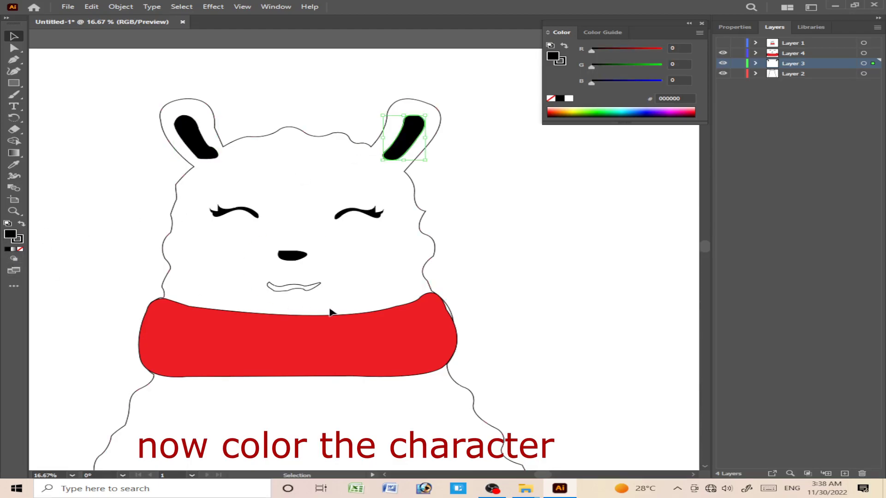
Fill the mouth line with black sampled from the ear, comparing against the reference
click(308, 290)
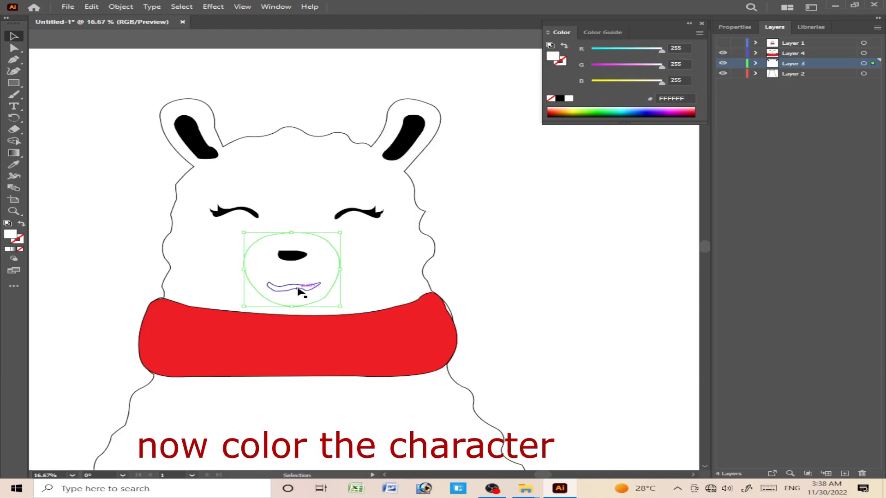
click(299, 289)
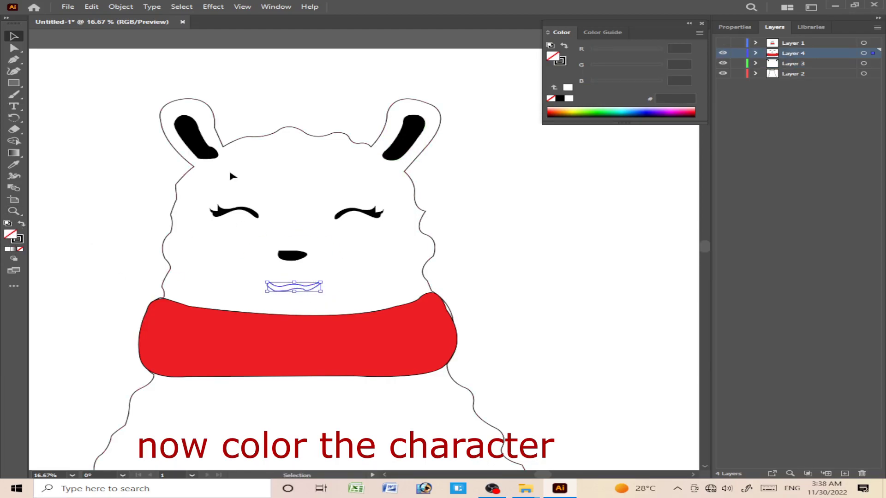
click(14, 165)
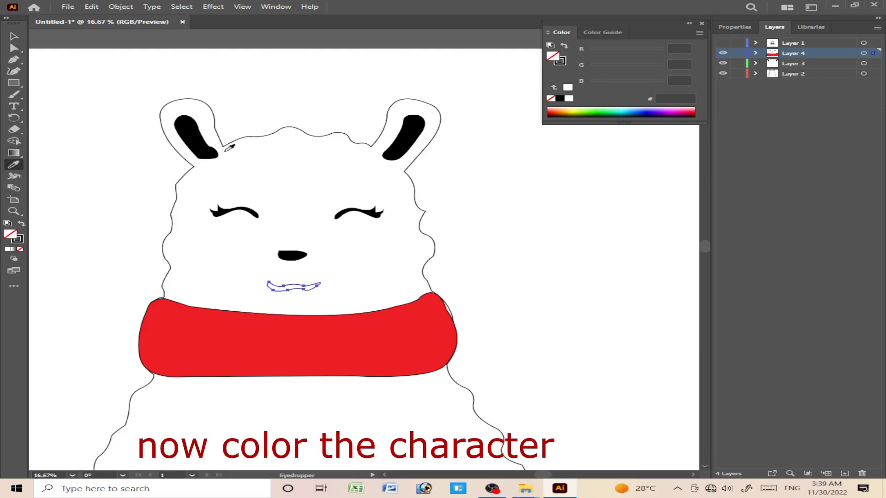
click(203, 144)
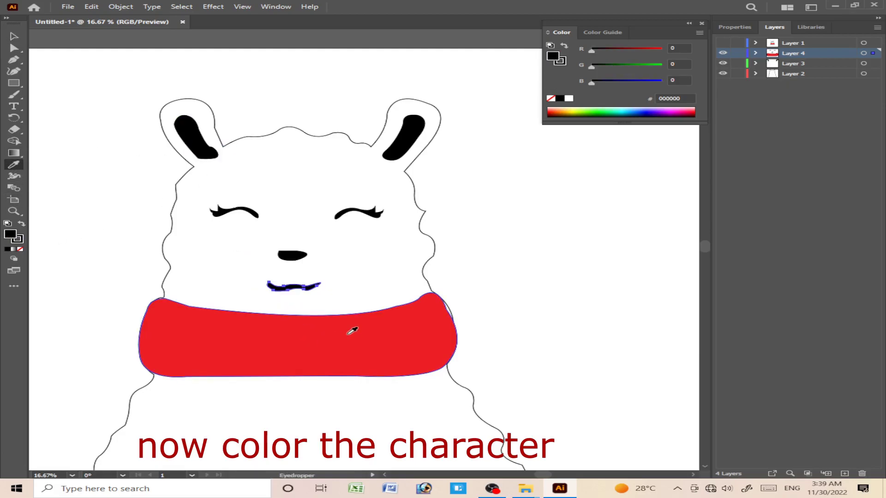
scroll(370, 394, down, 2)
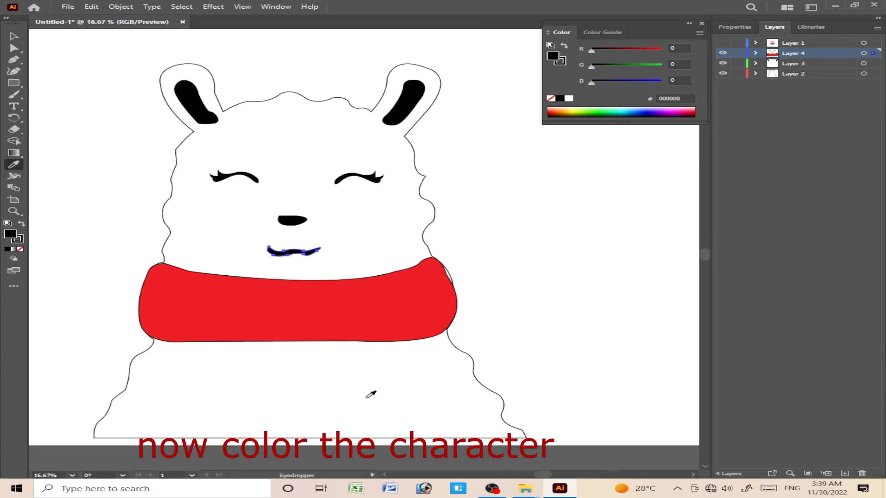
scroll(370, 394, up, 1)
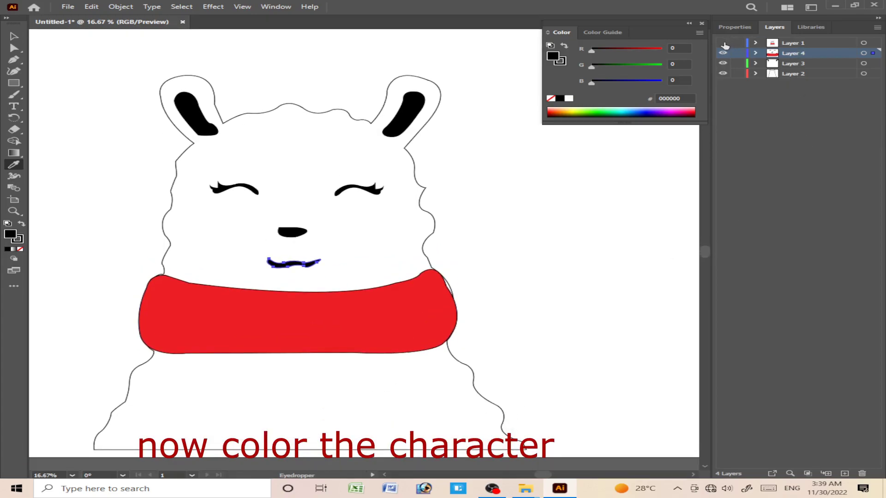
click(723, 43)
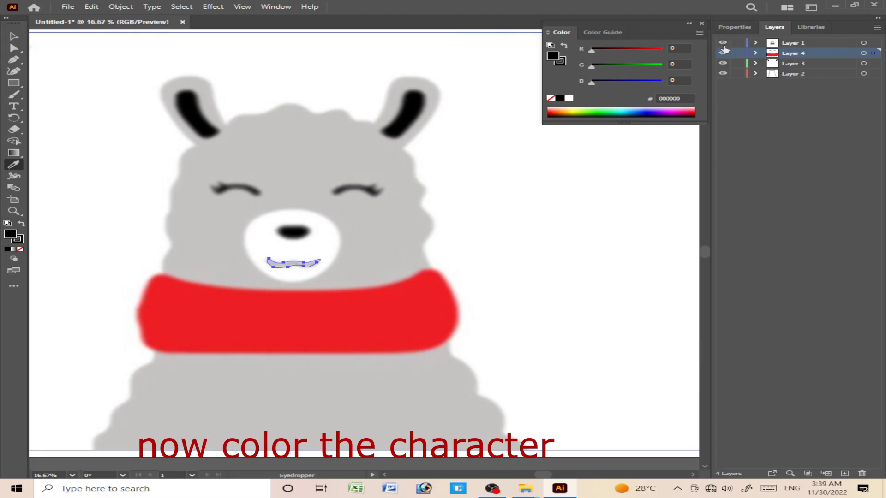
click(723, 43)
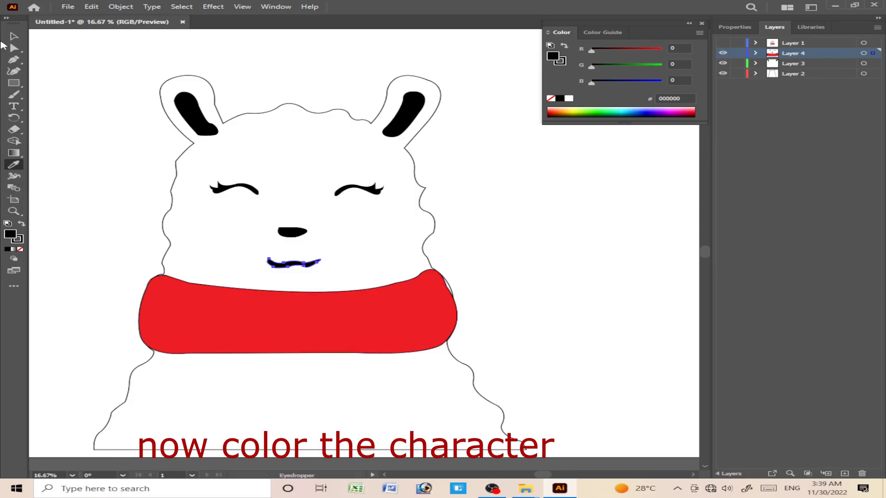
Fill the llama body with grey C5C4C2 sampled from the reference
click(14, 36)
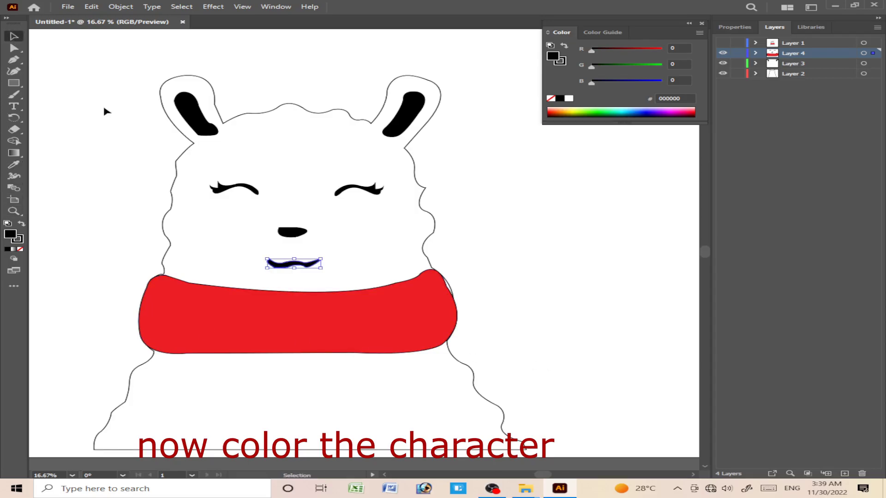
click(474, 382)
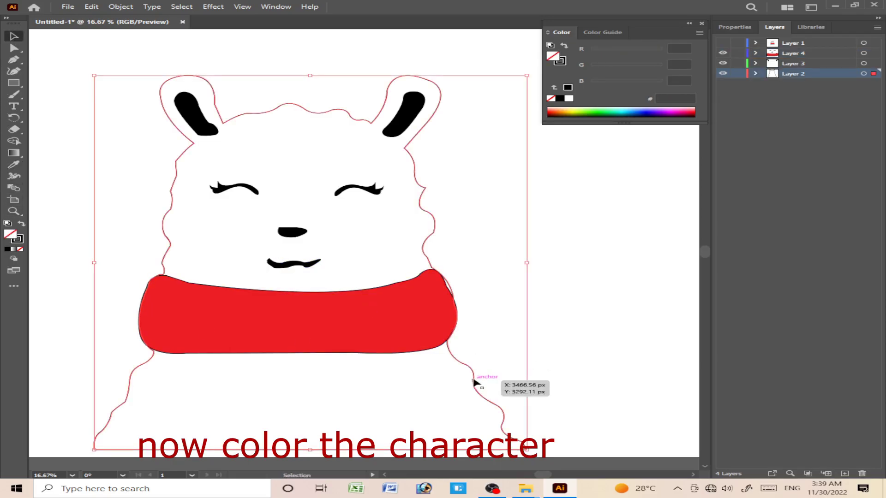
click(722, 42)
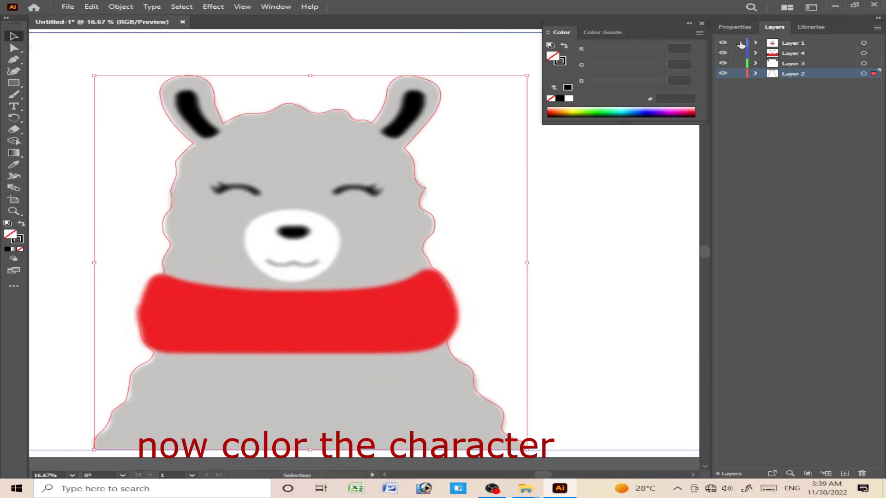
click(14, 165)
click(263, 385)
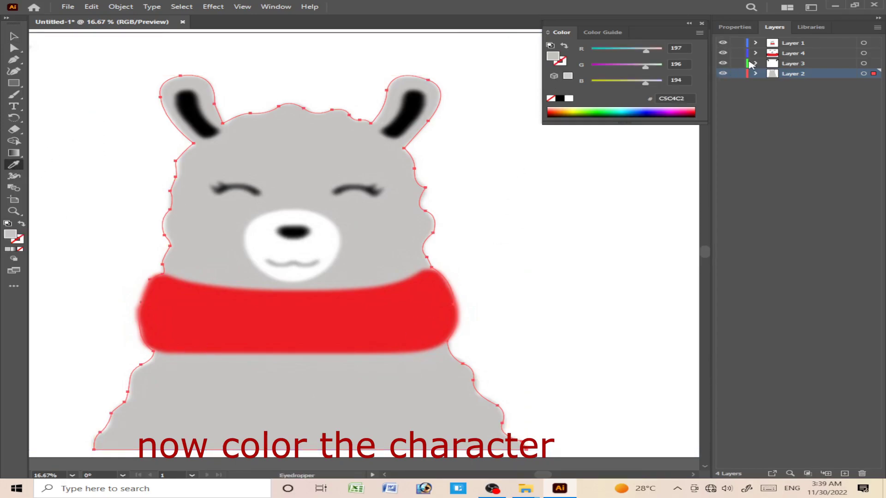
click(722, 43)
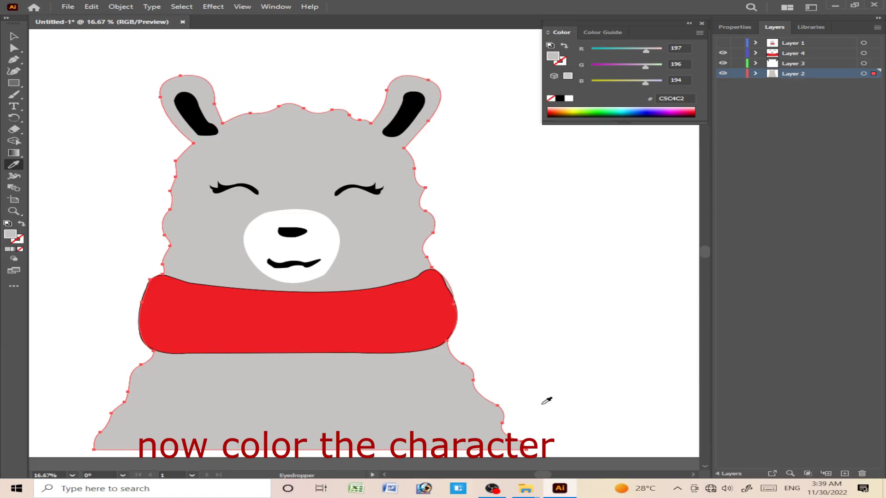
click(13, 36)
click(594, 320)
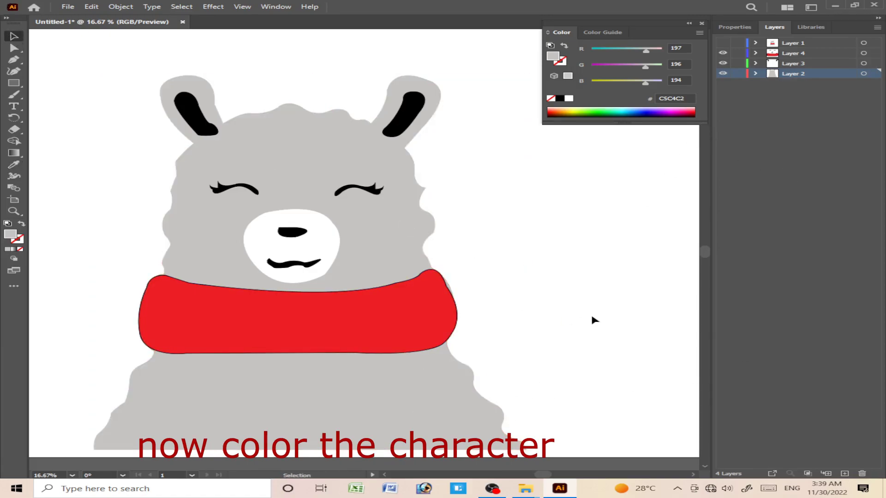
click(431, 262)
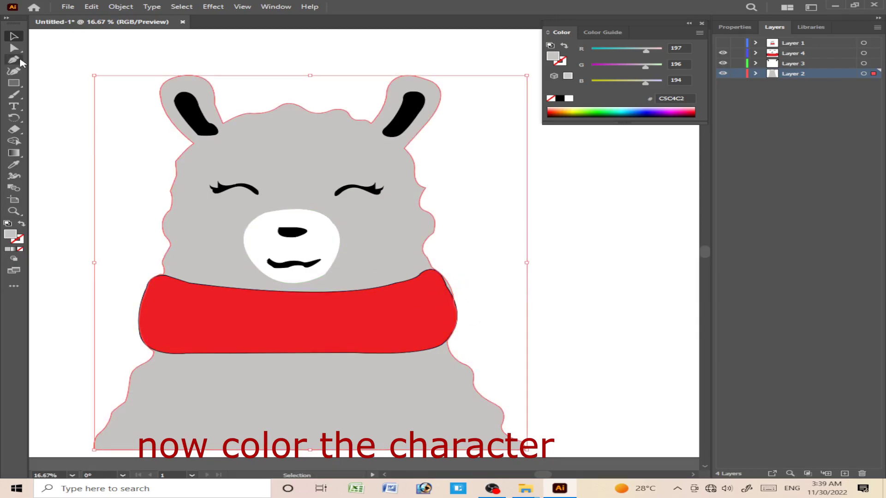
click(14, 48)
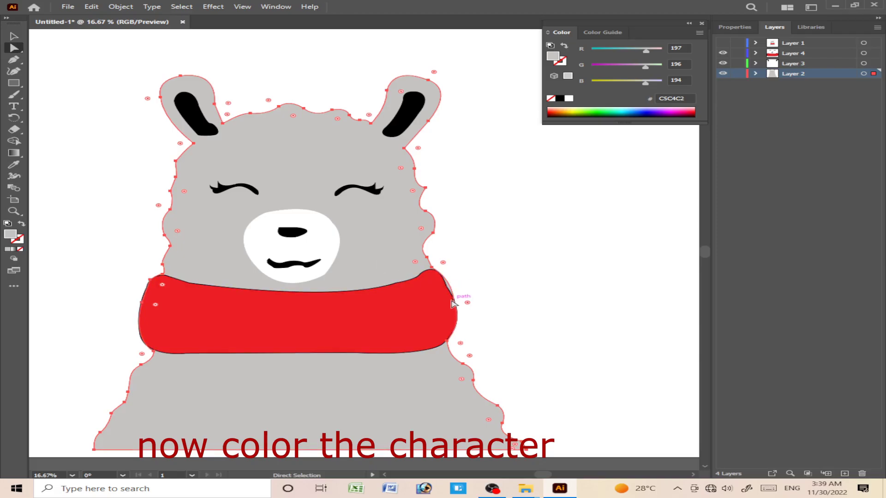
click(454, 305)
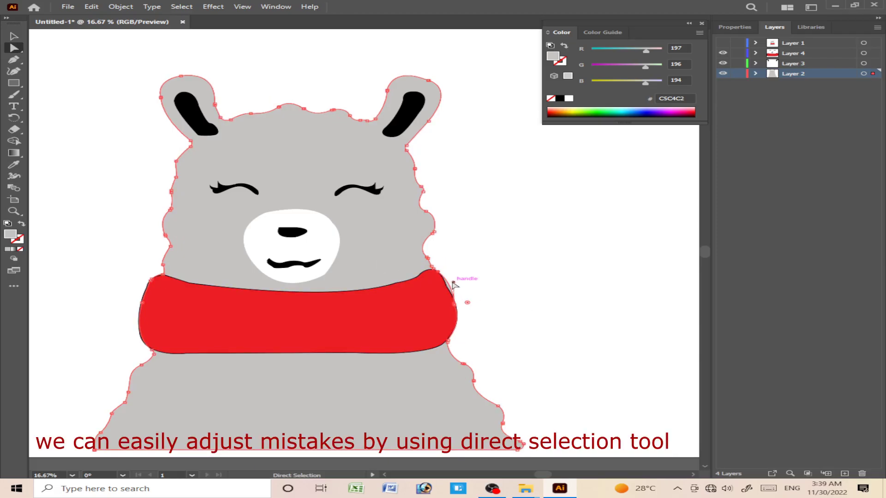
click(461, 284)
click(444, 284)
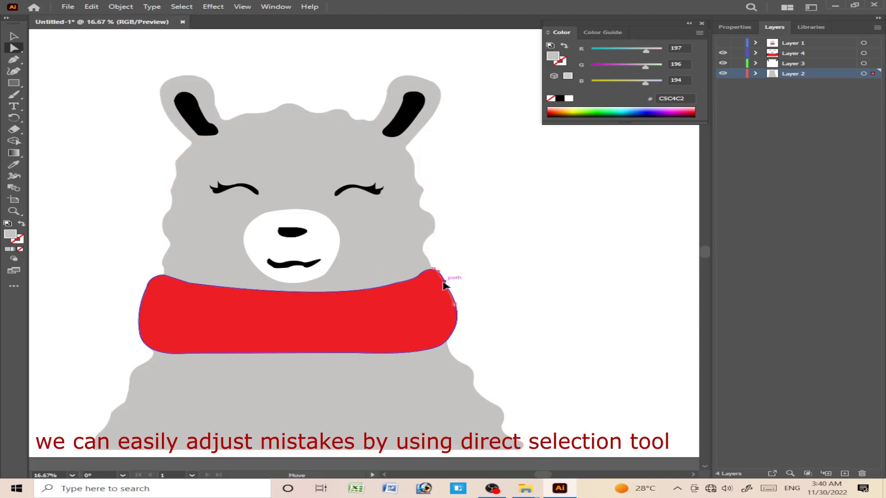
click(451, 345)
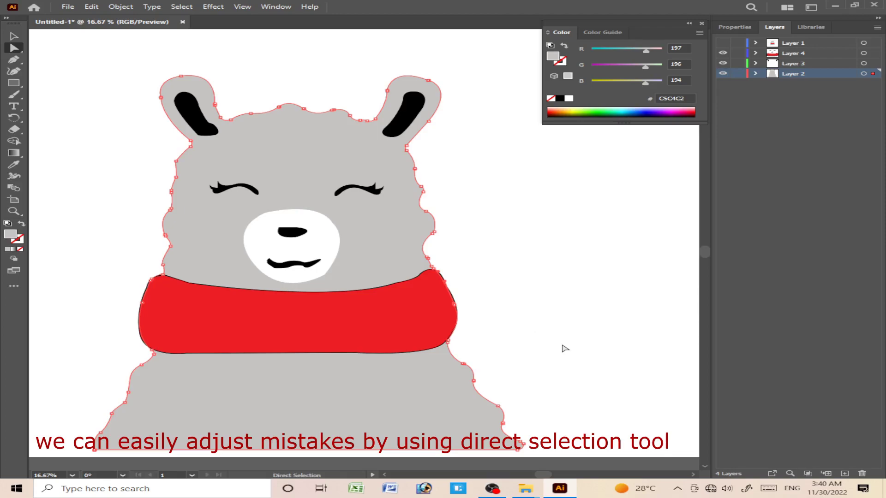
click(541, 343)
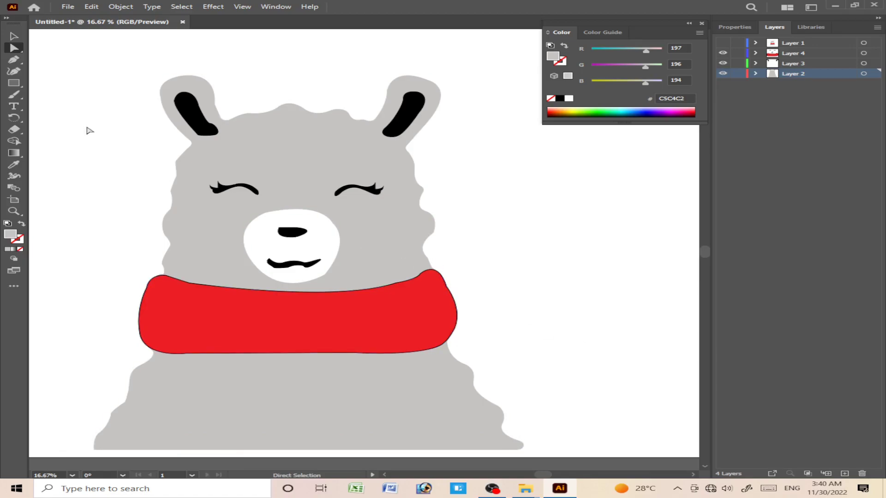
click(13, 36)
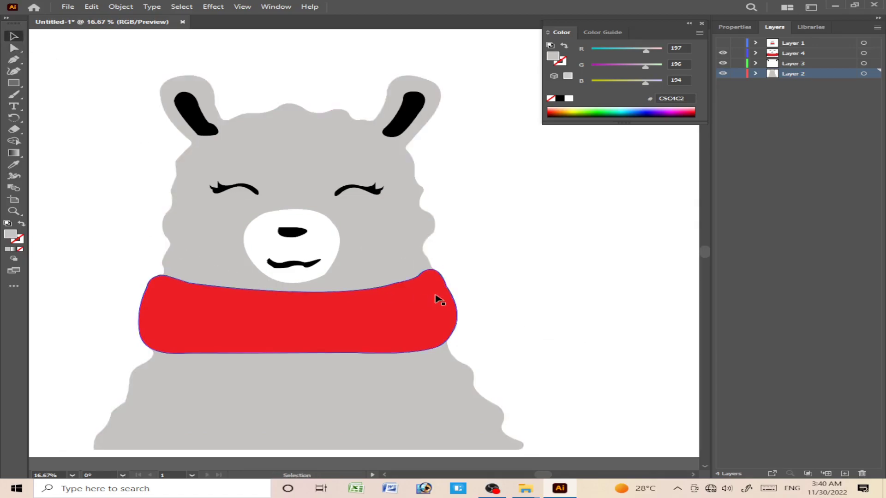
Show only the reference by hiding Layers 4, 3 and 2, with Layer 4 targeted
click(722, 43)
click(722, 43)
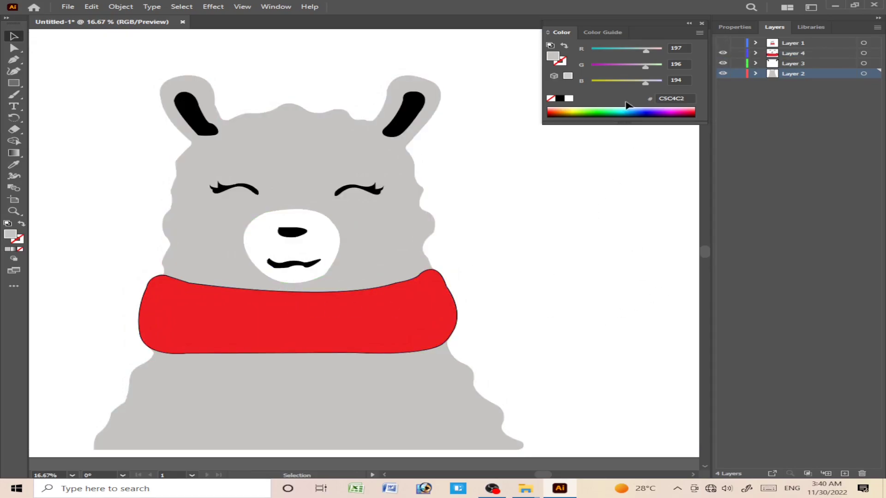
click(723, 43)
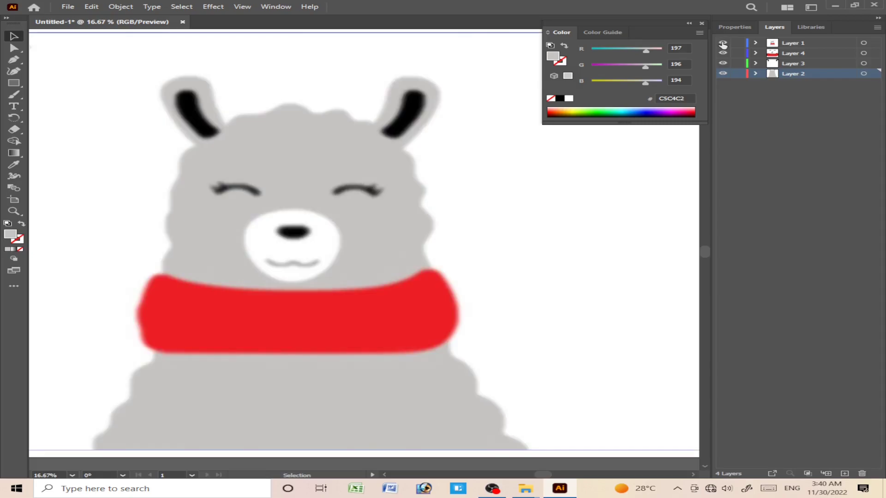
drag(722, 53, 723, 74)
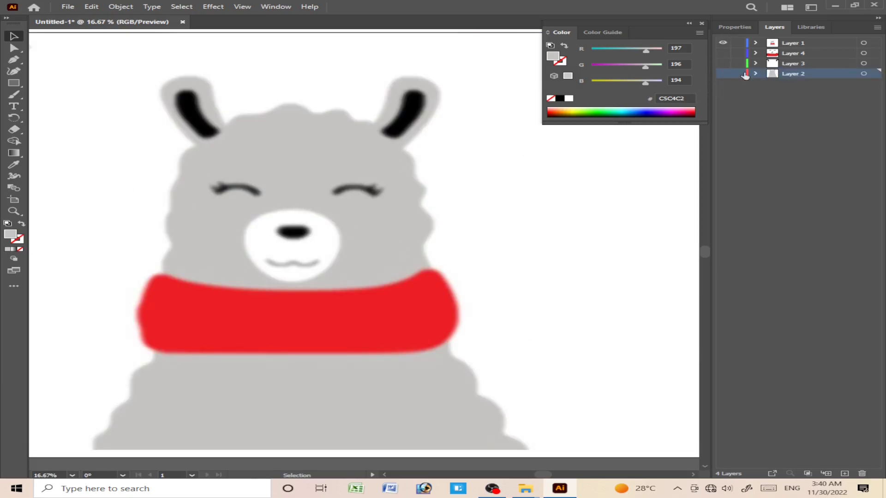
click(798, 55)
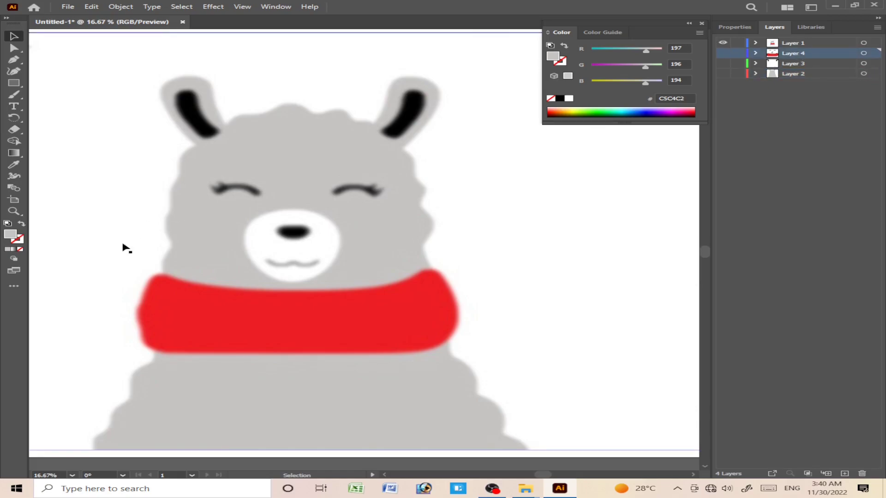
click(12, 58)
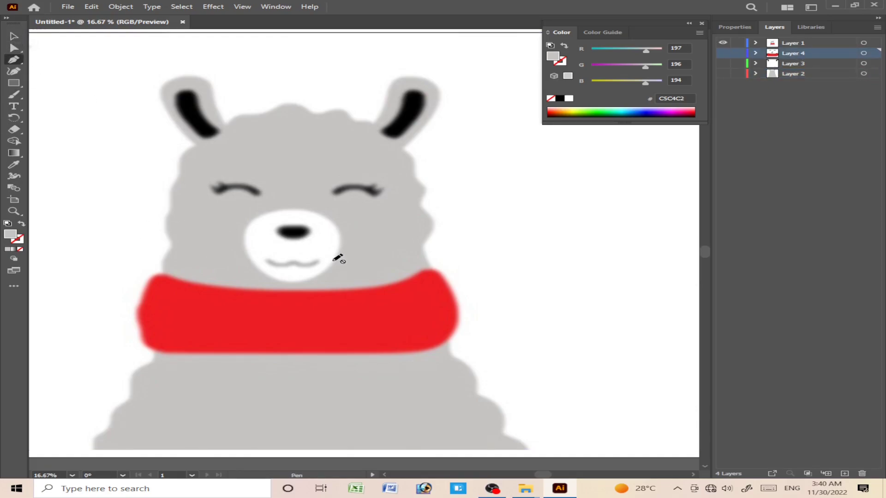
Add a new Layer 5 and attempt a mouth path, then discard it
key(ctrl+l)
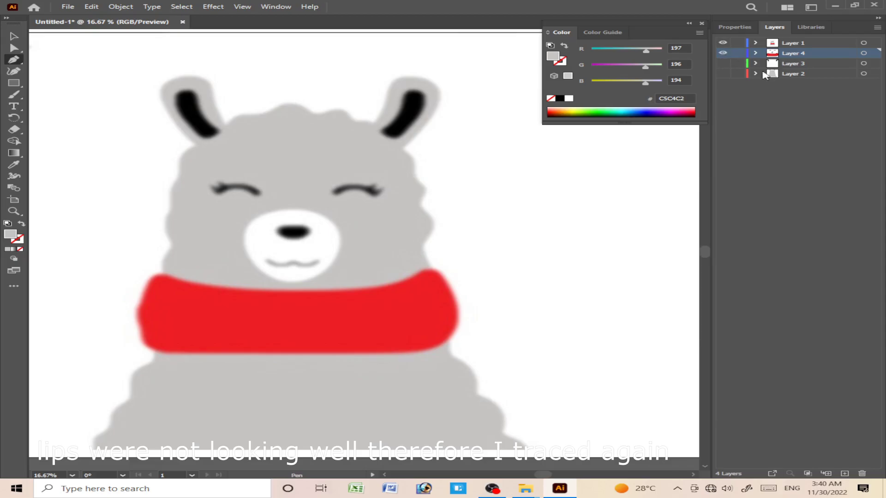
scroll(286, 267, up, 2)
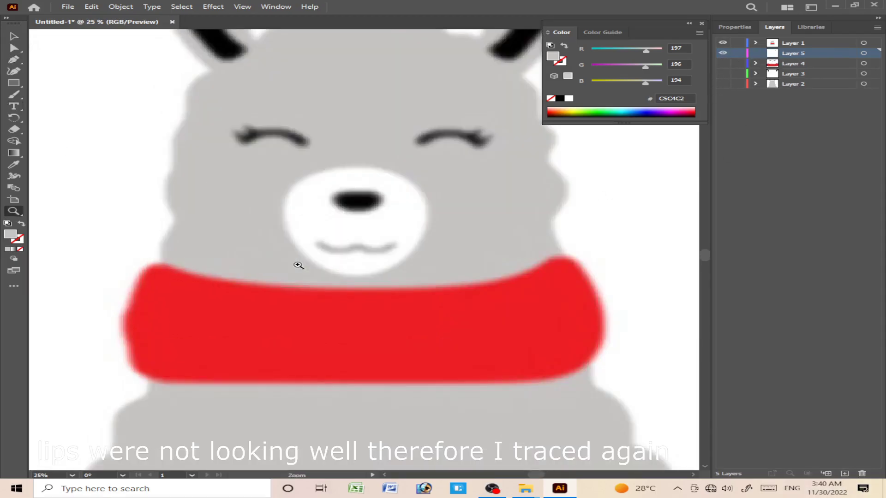
scroll(286, 267, up, 2)
click(229, 233)
drag(323, 232, 359, 263)
mouse_move(391, 235)
mouse_down()
mouse_move(418, 217)
mouse_move(405, 275)
mouse_up()
click(418, 244)
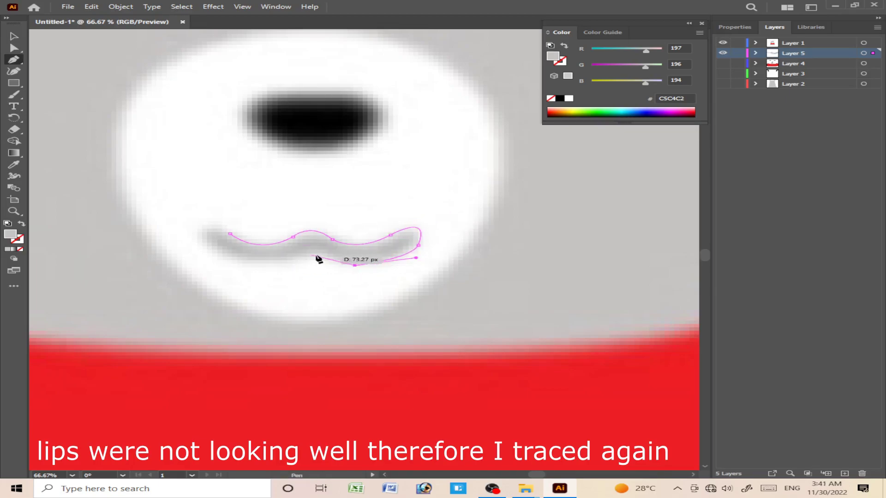
key(Escape)
Retrace the lips as a closed wavy shape and hide the reference
drag(326, 257, 330, 263)
drag(240, 261, 212, 240)
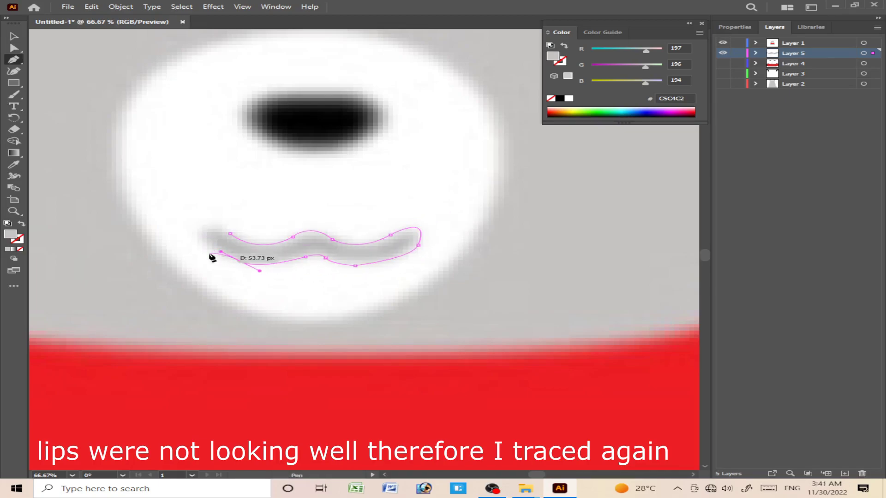
drag(293, 236, 277, 243)
drag(206, 227, 243, 235)
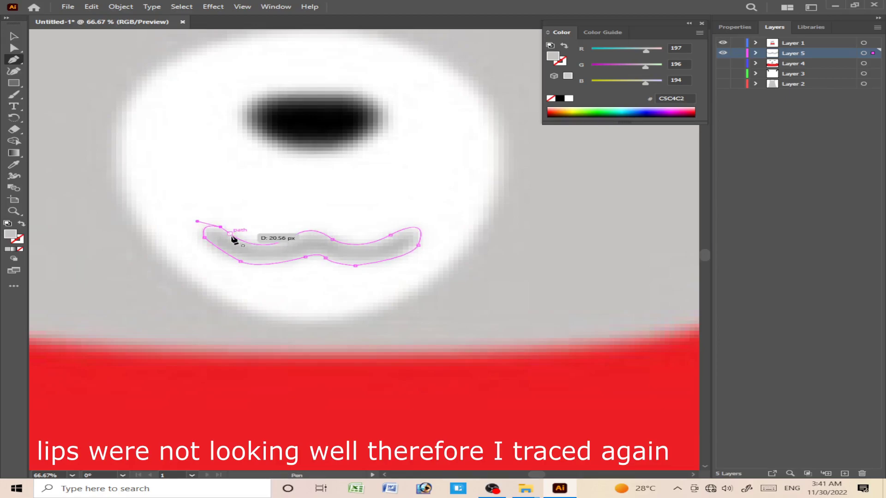
click(722, 42)
Move the old mouth stroke aside, delete it, and show Layers 5, 3 and 2 again
key(v)
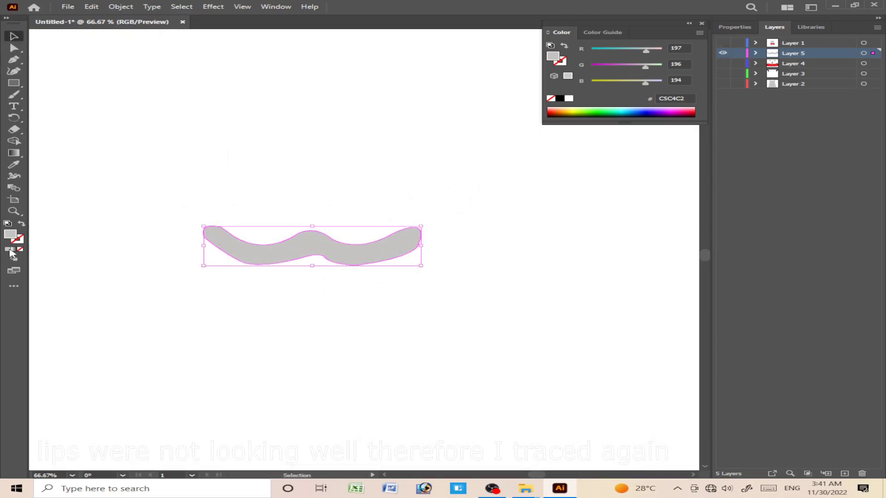
key(i)
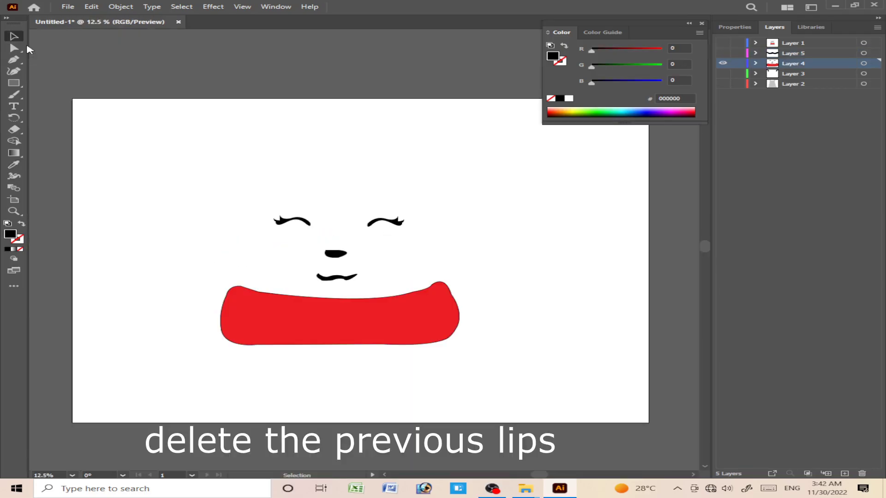
drag(355, 276, 600, 238)
click(722, 53)
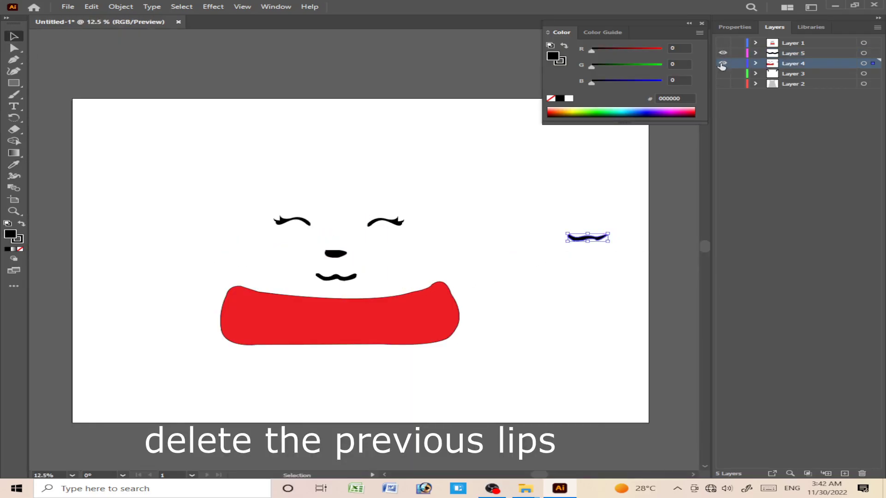
click(722, 74)
click(722, 83)
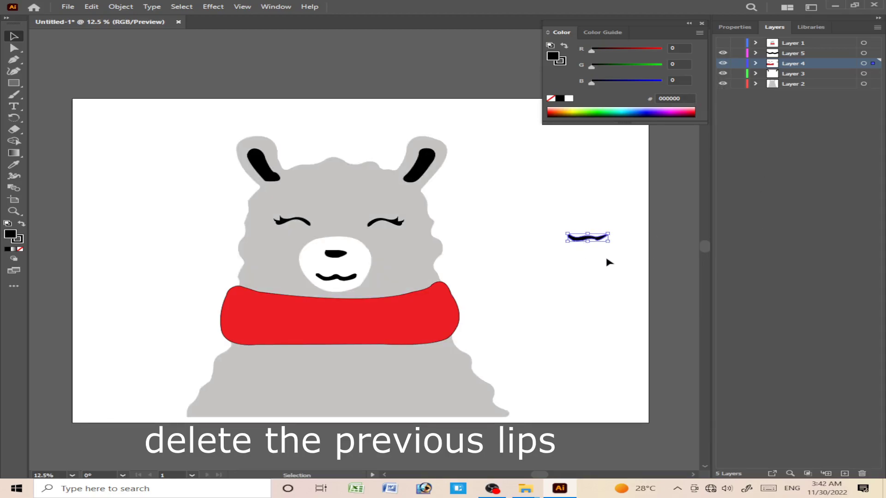
key(Delete)
click(722, 53)
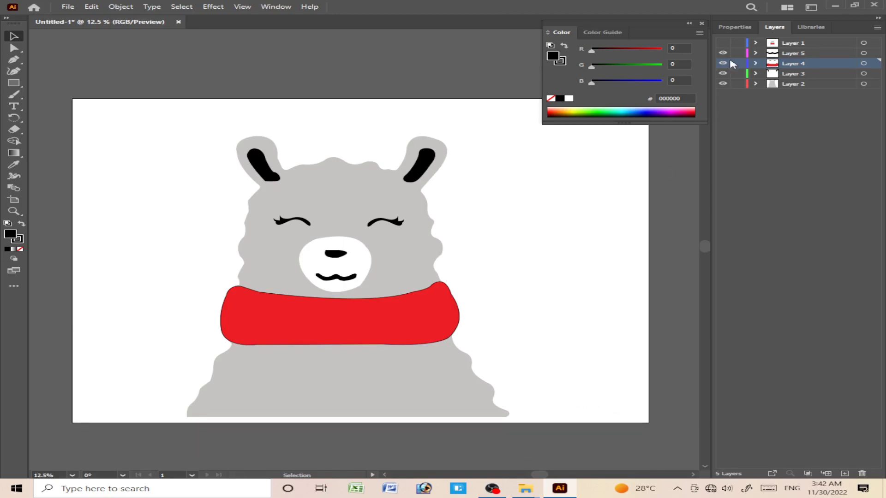
key(ctrl+y)
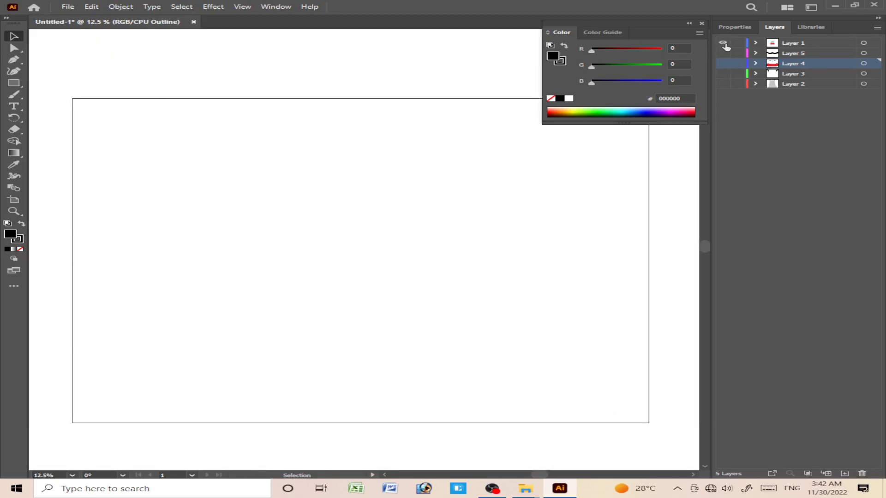
key(ctrl+y)
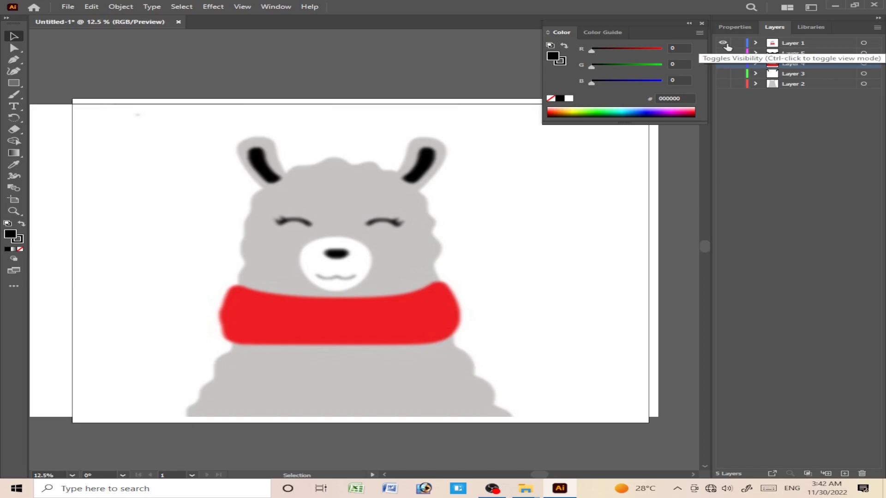
click(724, 43)
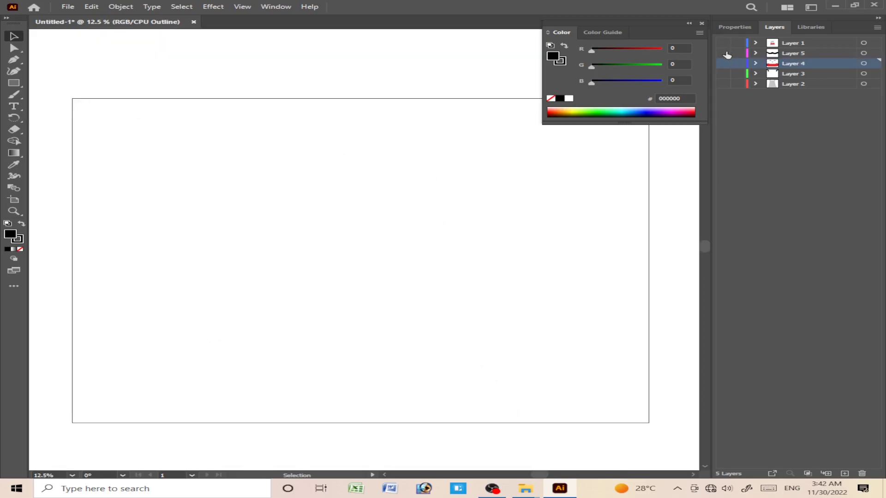
drag(727, 55, 729, 95)
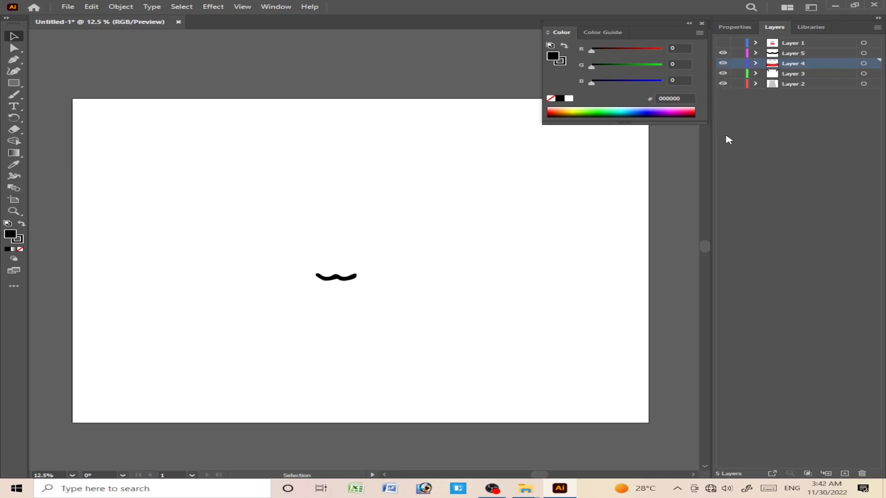